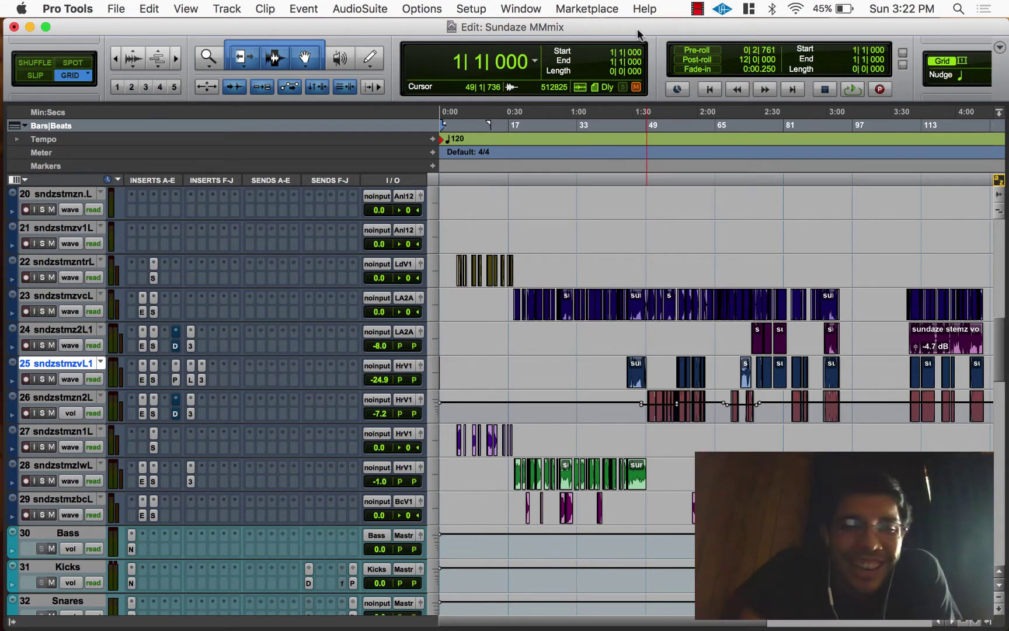
# - Lower the MixBussMaster track's volume to -3.0 dB
pyautogui.scroll(-2, 593, 348)
pyautogui.scroll(-20, 592, 349)
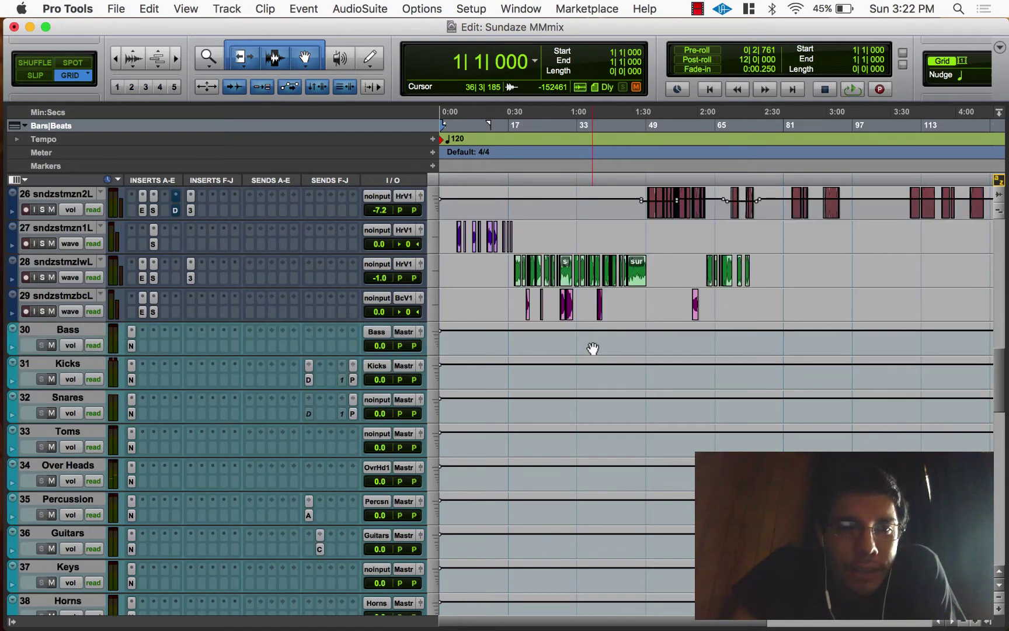
pyautogui.scroll(4, 593, 348)
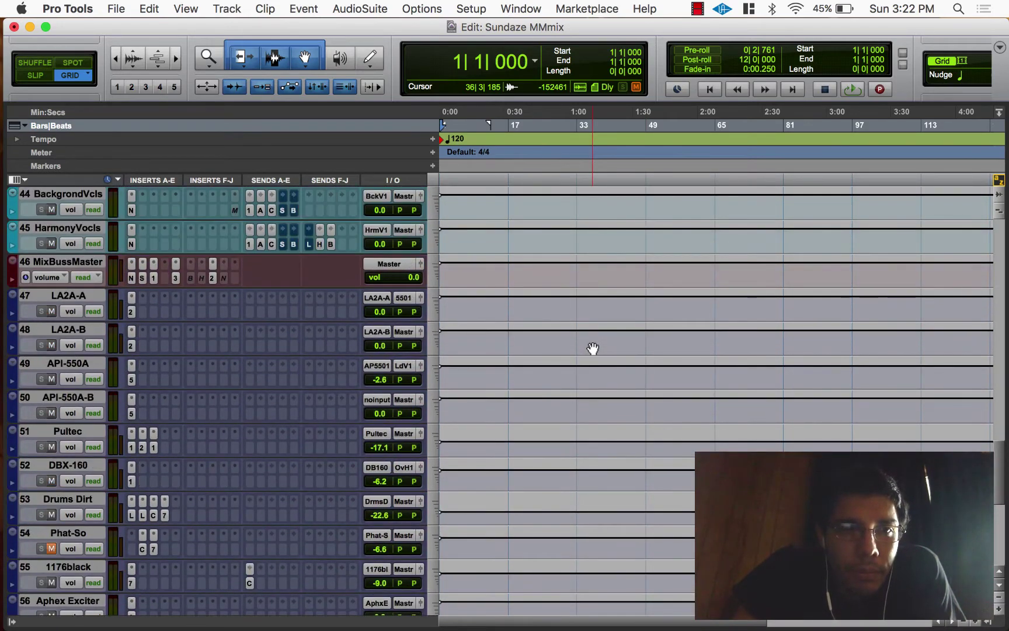
pyautogui.click(403, 278)
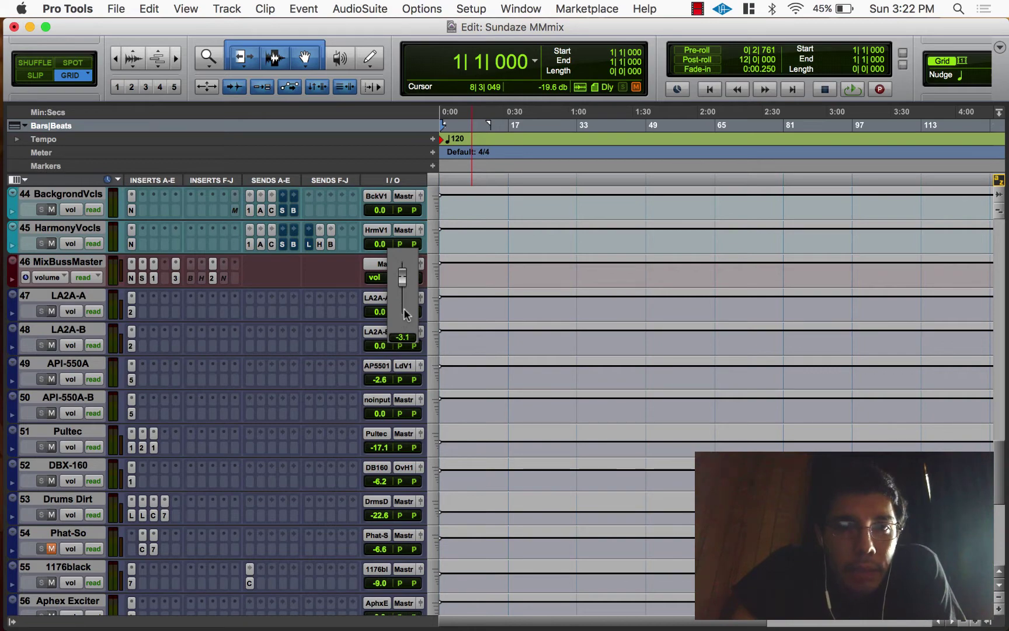
pyautogui.moveTo(407, 315); pyautogui.dragTo(407, 314)
# - Play the song's opening from bar 1 with the timeline zoomed in on the vocal tracks, and stop playback
pyautogui.scroll(15, 557, 302)
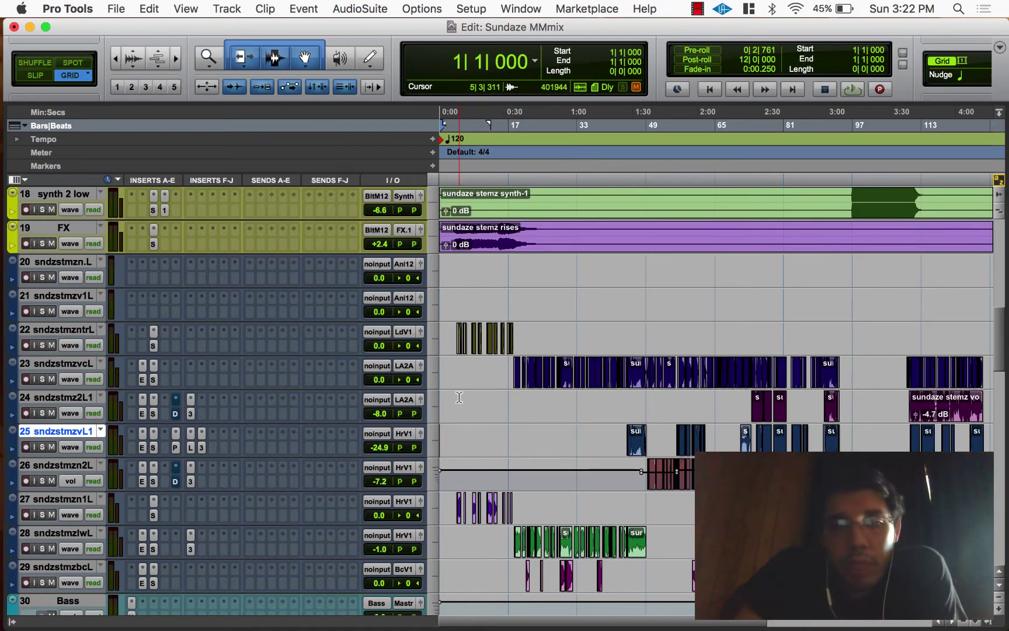
pyautogui.press('space')
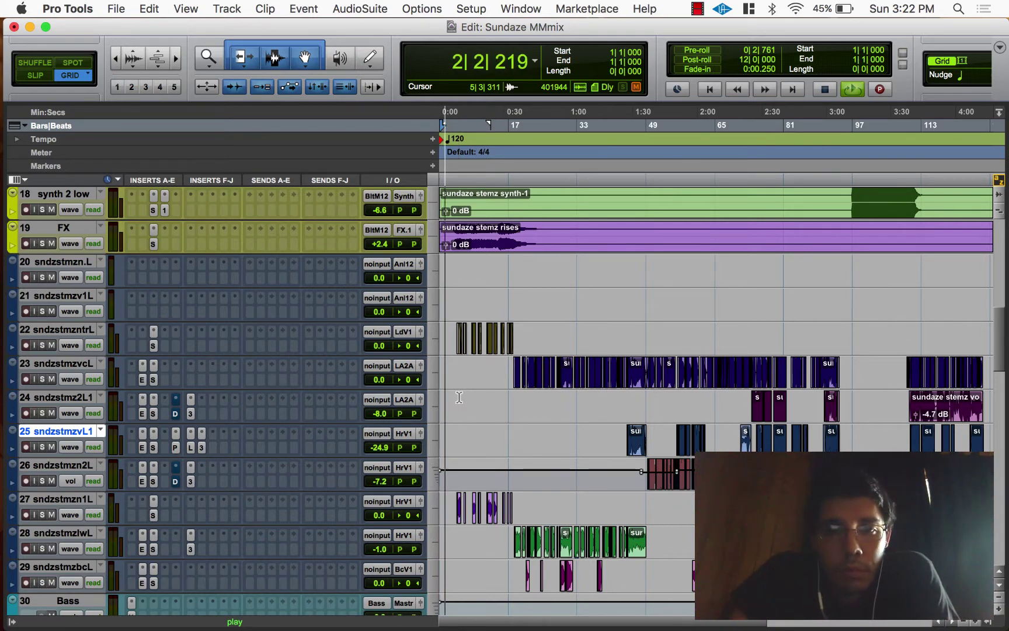
pyautogui.press('super+bracketright')
pyautogui.press('super+bracketright')
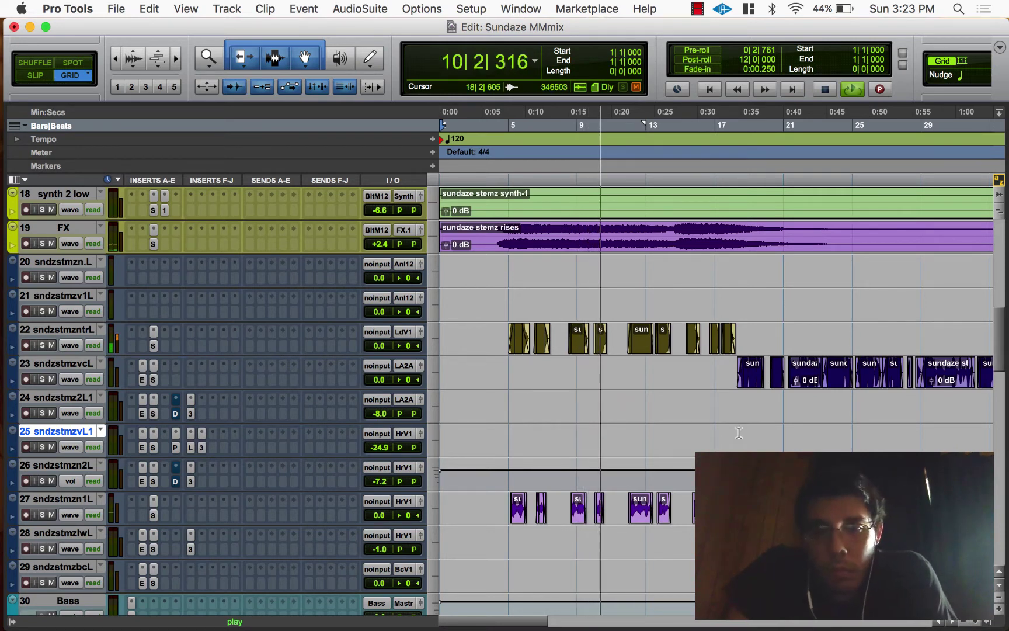
pyautogui.press('space')
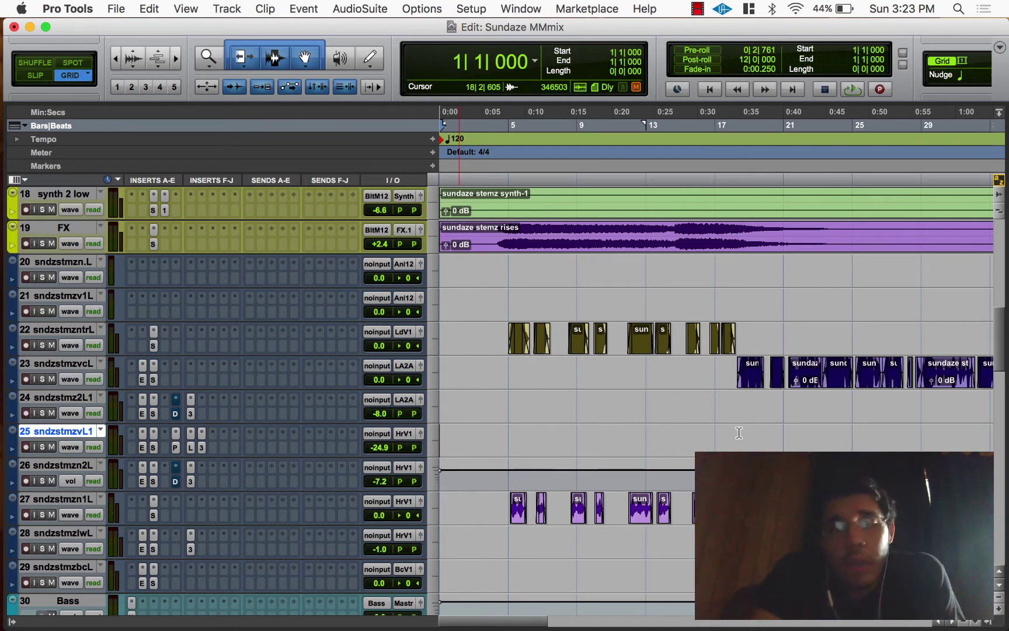
# - Place the playback cursor in bar 18, where the track 23 vocals begin, and play the section
pyautogui.hscroll(4, 739, 432)
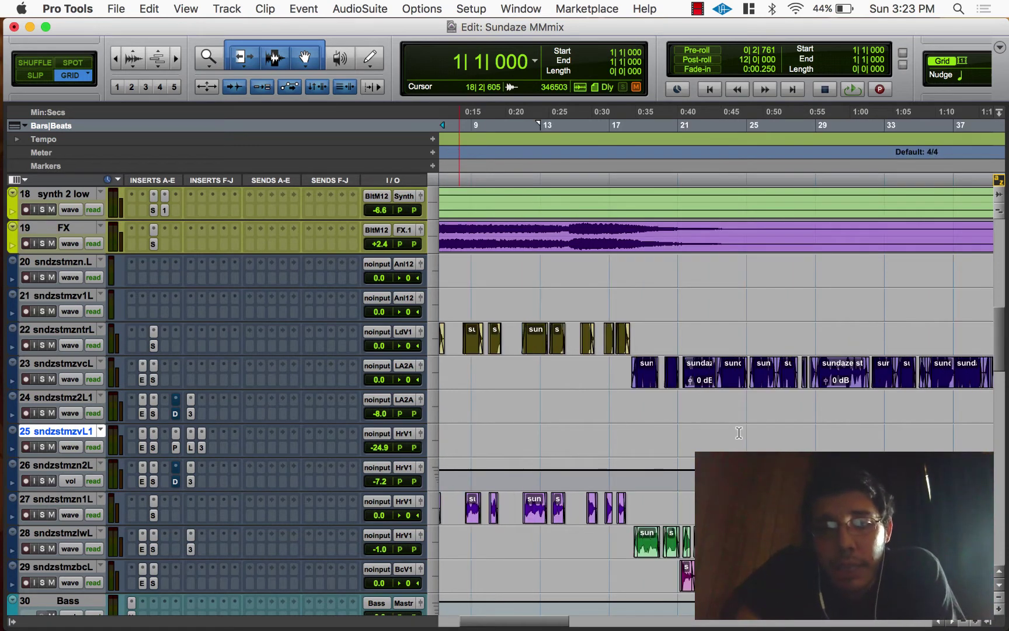
pyautogui.hscroll(2, 739, 433)
pyautogui.click(574, 401)
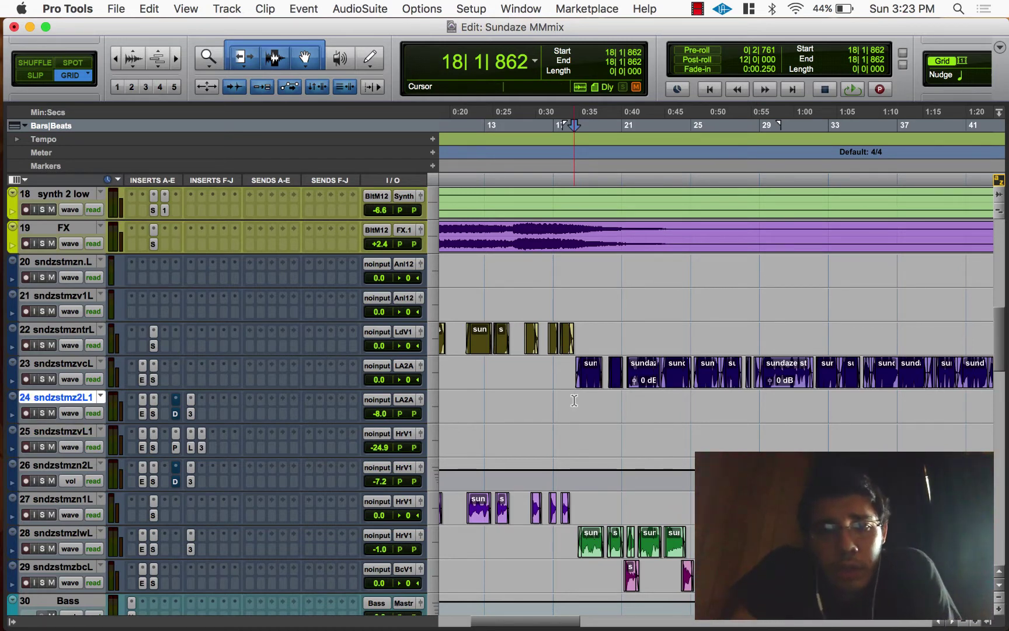
pyautogui.press('space')
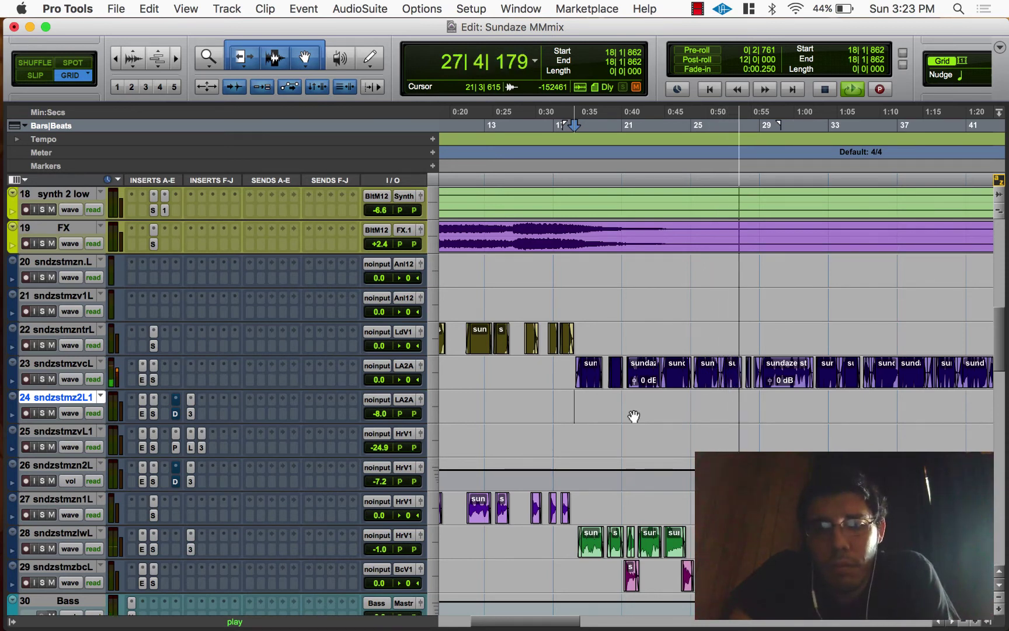
pyautogui.press('space')
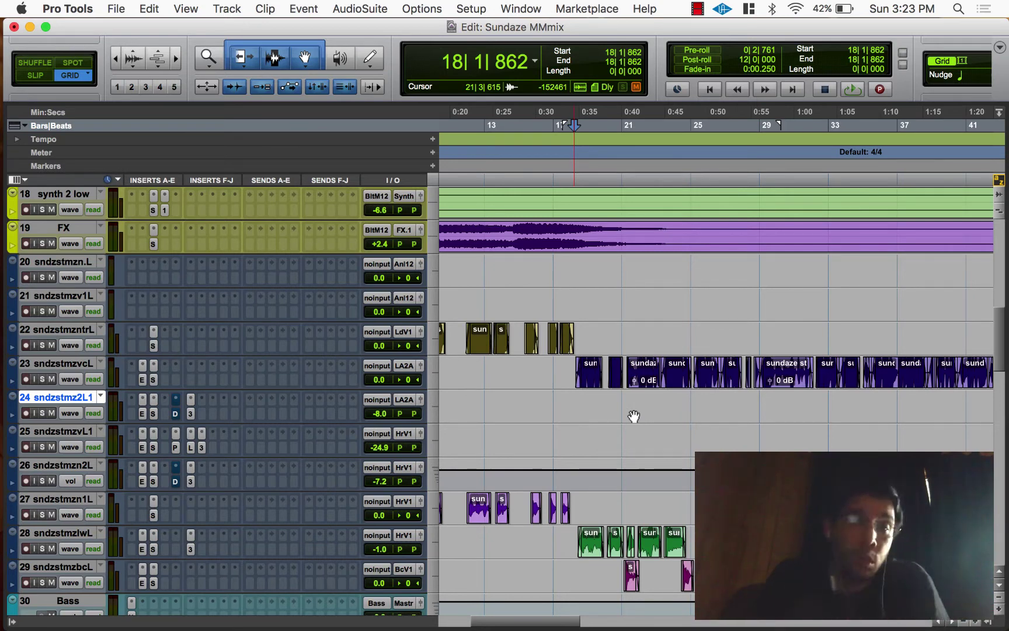
# - Check the Lead Vocals track's send F to the DELAY bus and close its send window
pyautogui.scroll(-20, 634, 415)
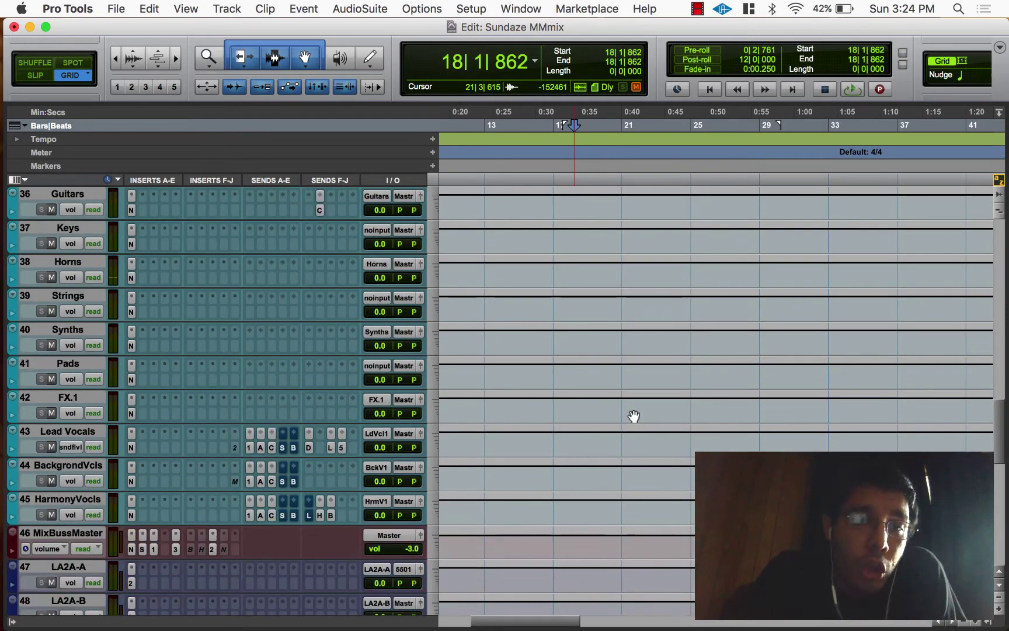
pyautogui.scroll(-2, 429, 447)
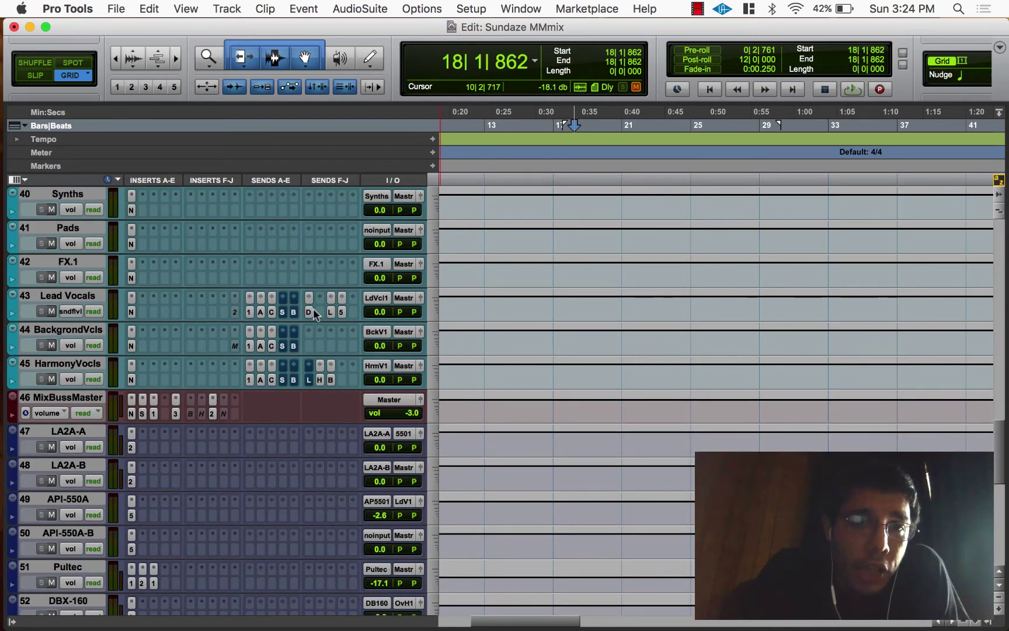
pyautogui.scroll(-3, 310, 316)
pyautogui.scroll(3, 314, 264)
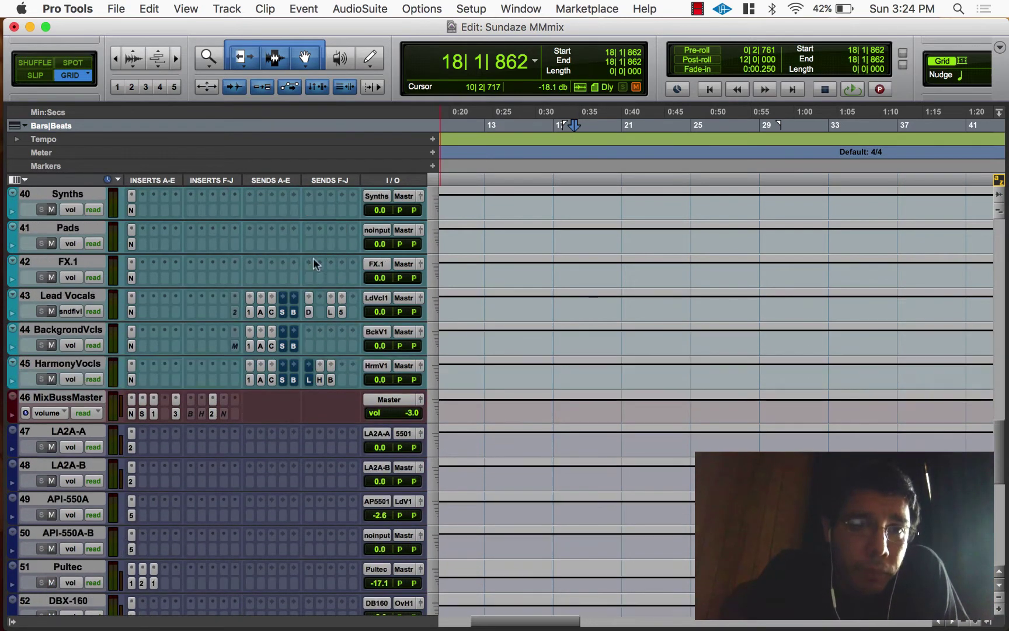
pyautogui.click(309, 312)
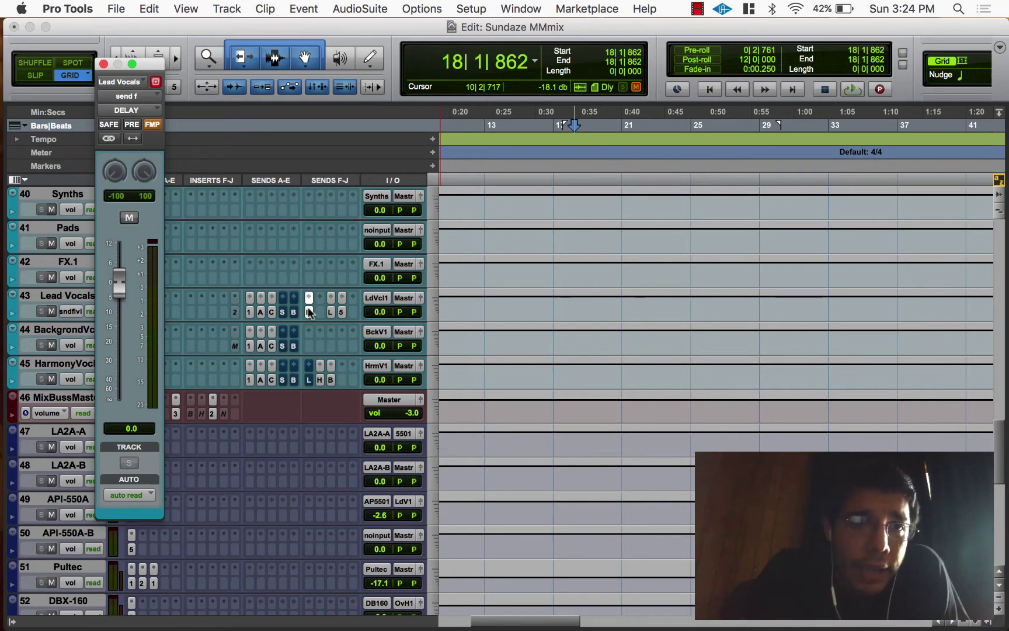
pyautogui.click(309, 311)
# - Inspect the Delay track's Mod Delay III and EQ3 7-Band settings, close the plug-in, and replay the section from bar 18
pyautogui.scroll(-6, 257, 473)
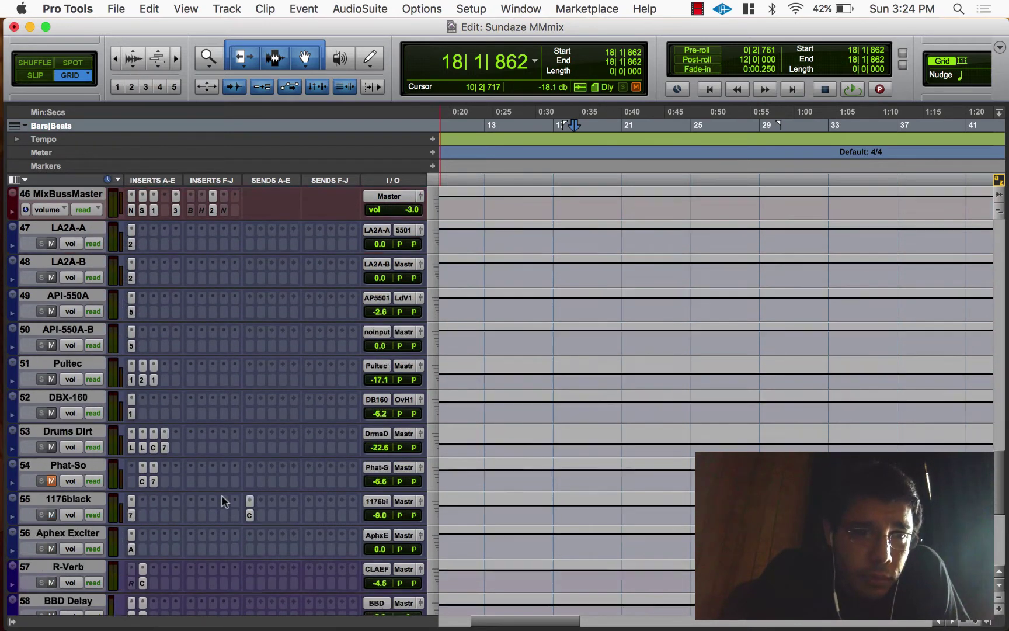
pyautogui.scroll(-4, 223, 501)
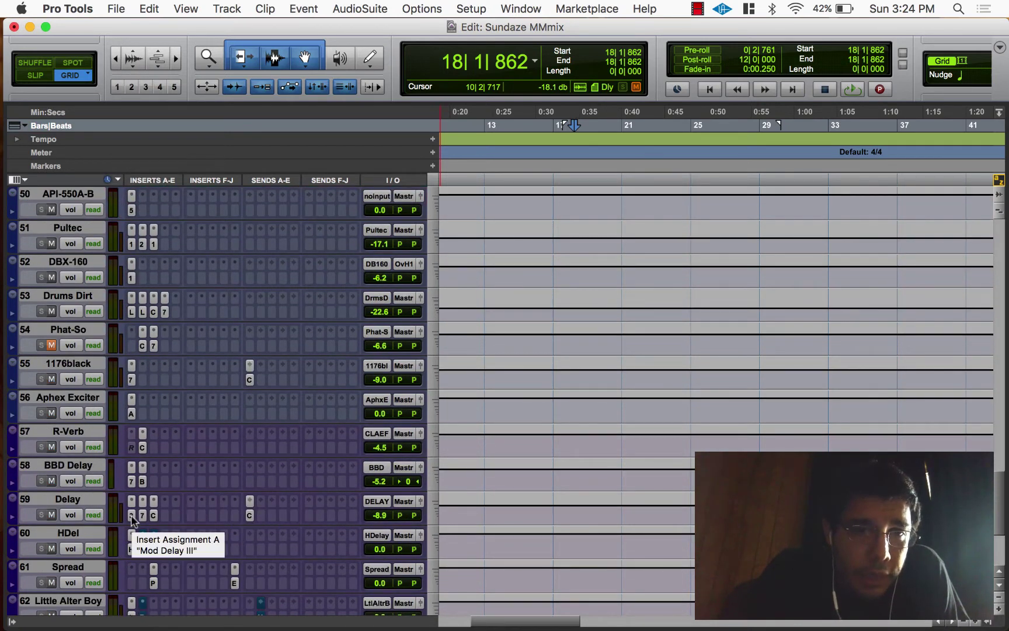
pyautogui.click(132, 518)
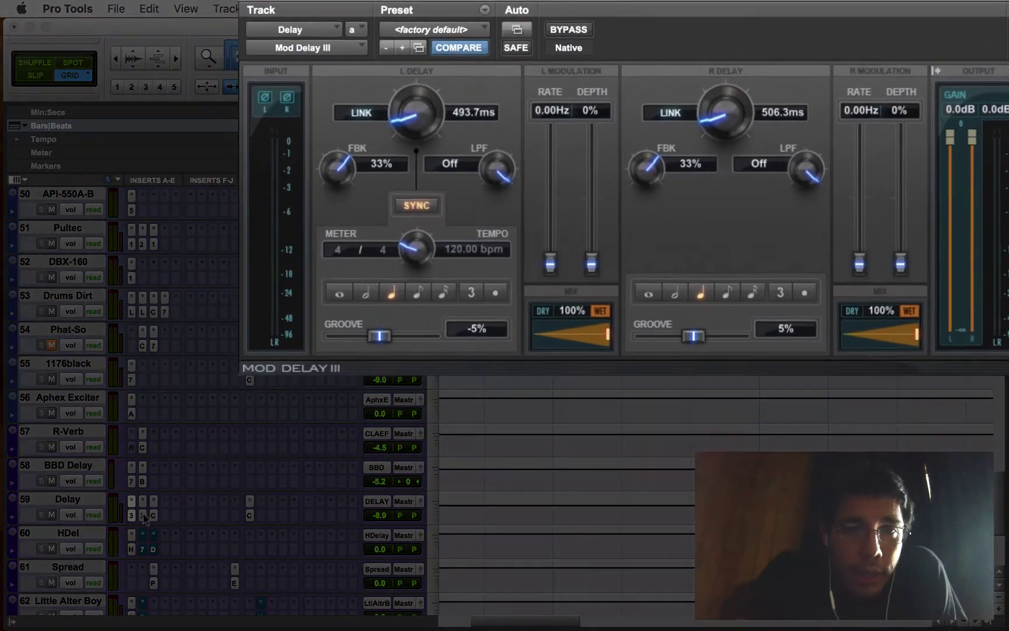
pyautogui.click(142, 516)
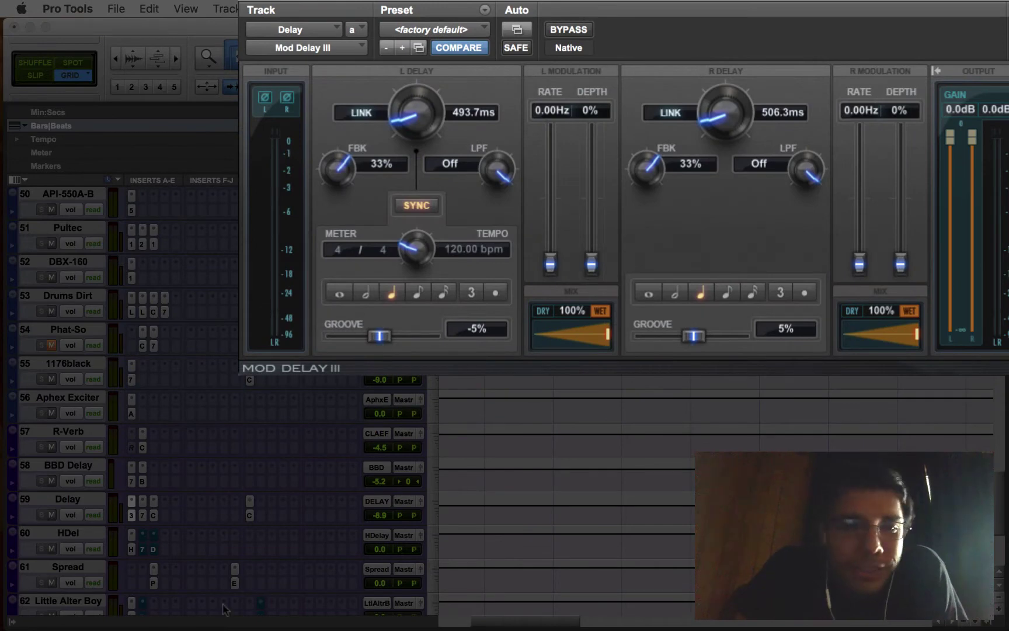
pyautogui.click(142, 515)
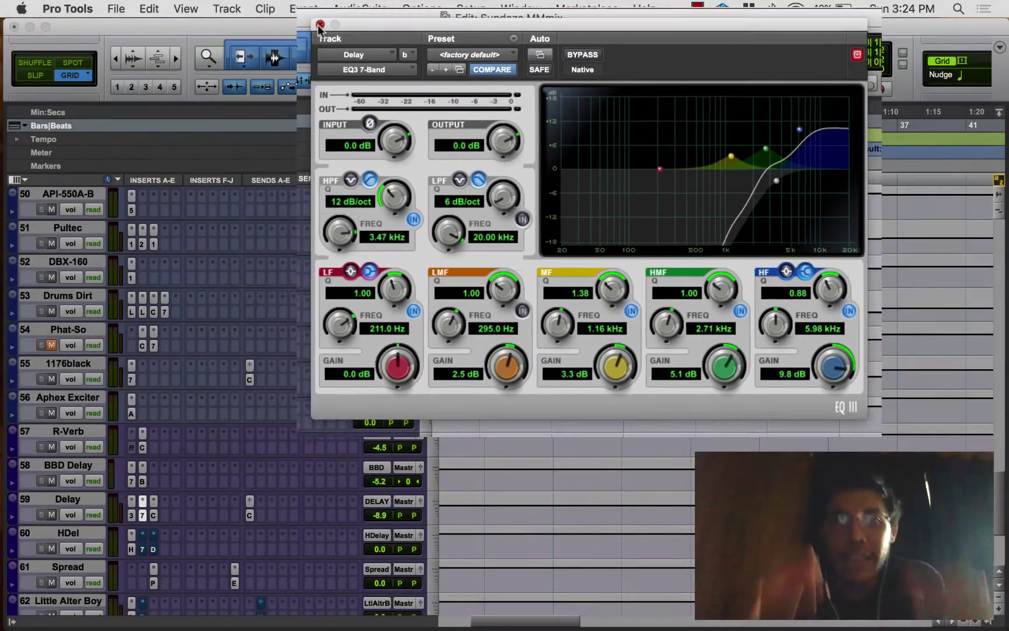
pyautogui.click(319, 25)
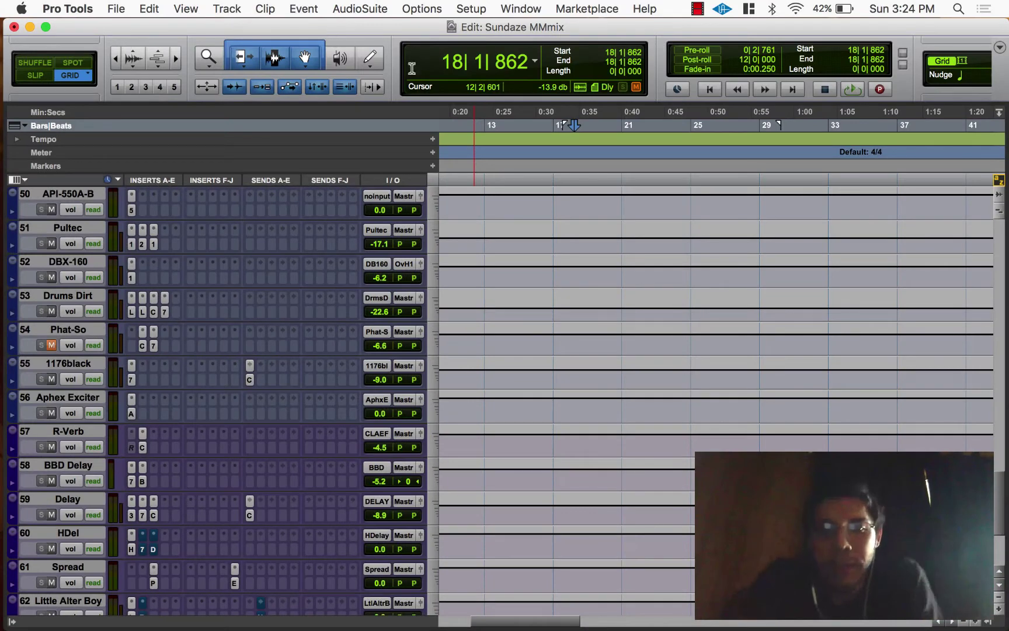
pyautogui.press('space')
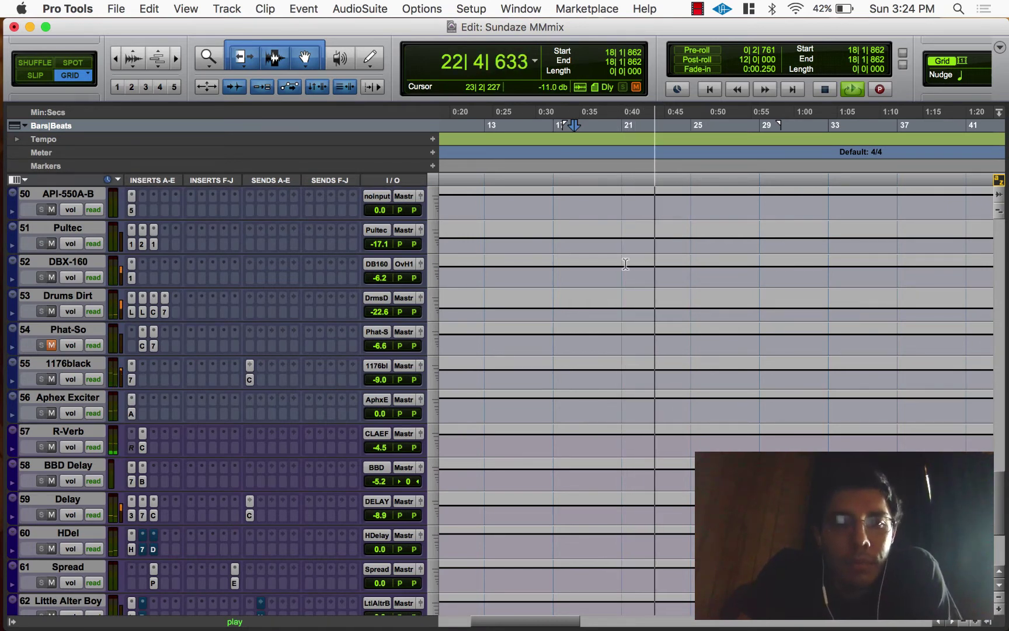
pyautogui.press('ctrl+alt+super+w')
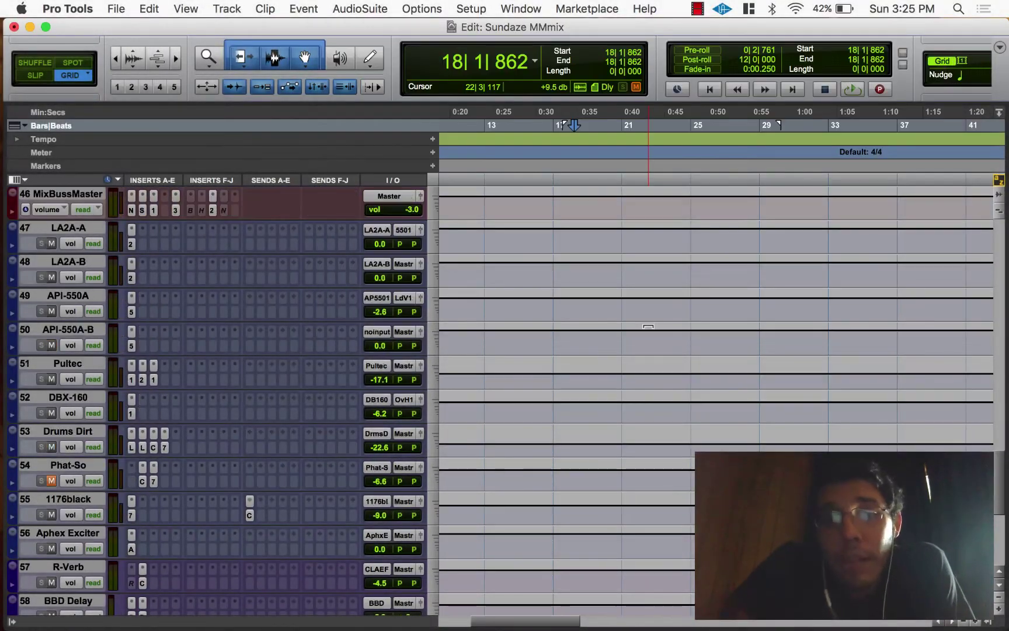
# - Place the playback cursor at the start of bar 29 on the vocal tracks and play the doubled vocals
pyautogui.scroll(15, 648, 327)
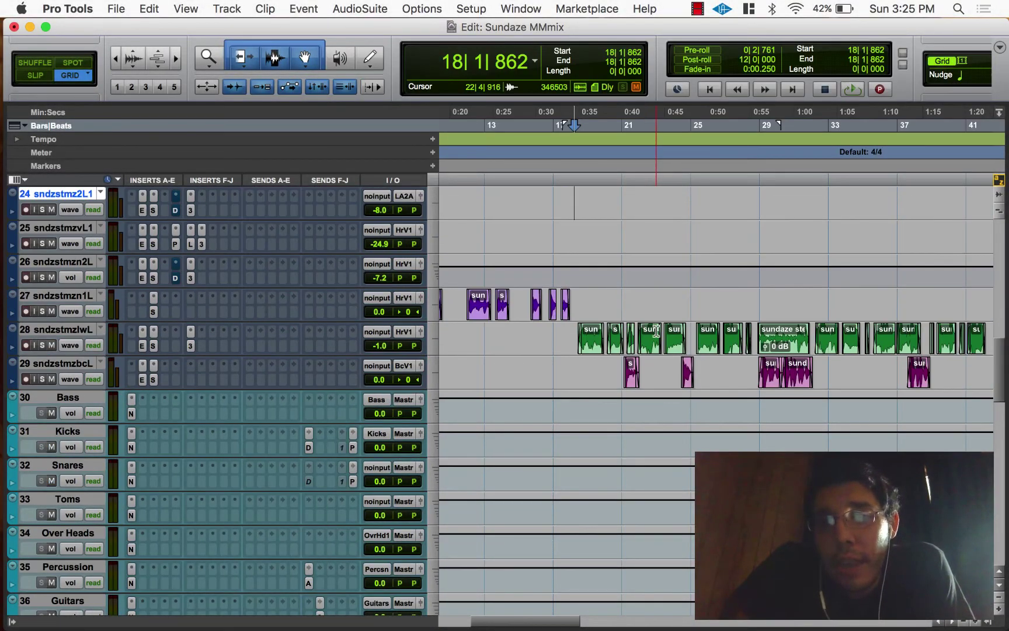
pyautogui.hscroll(5, 673, 349)
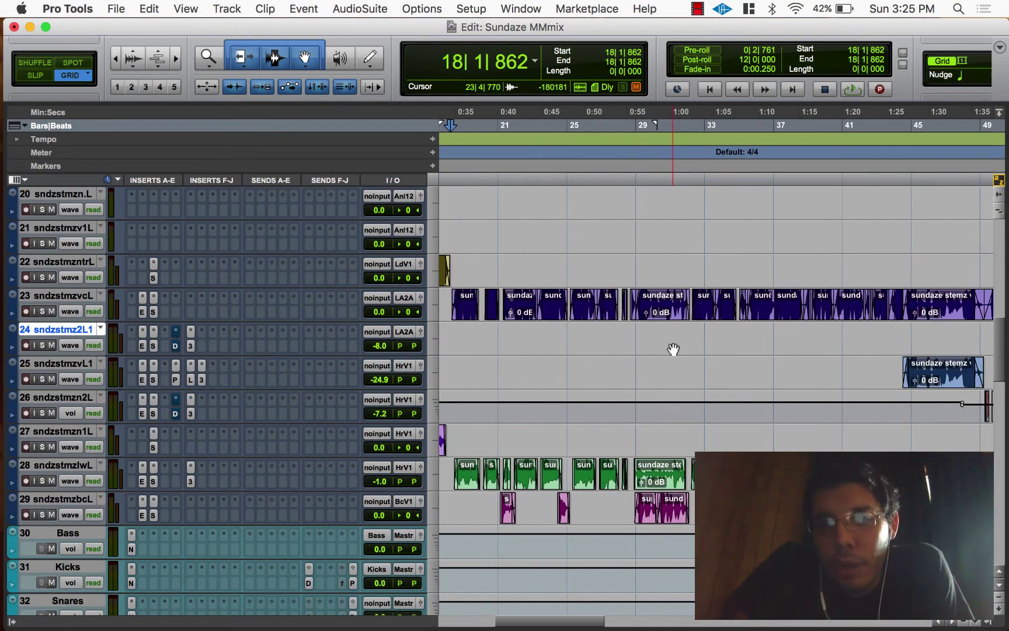
pyautogui.click(636, 369)
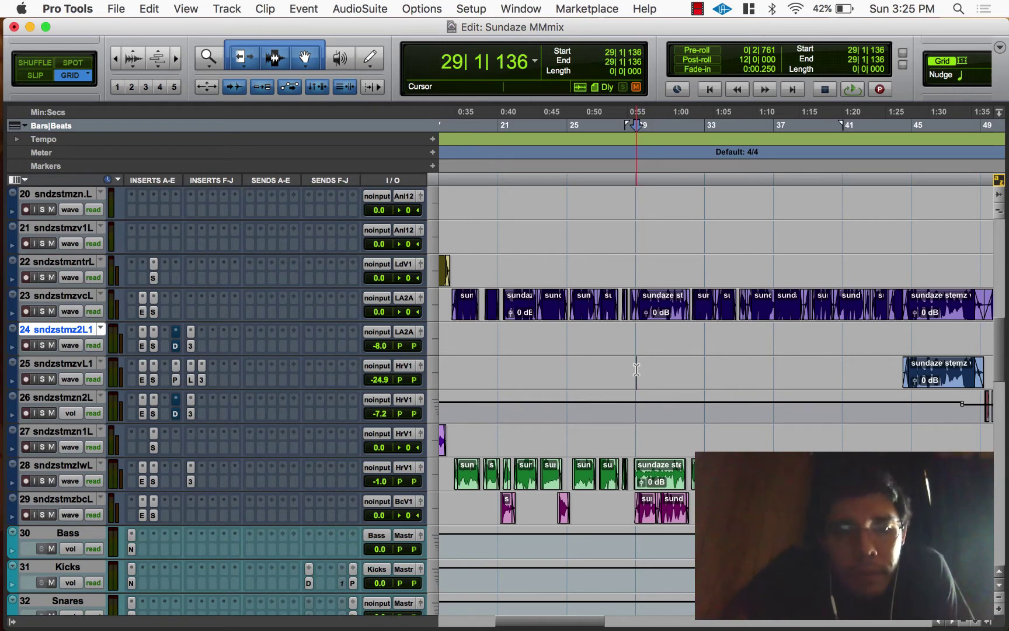
pyautogui.press('space')
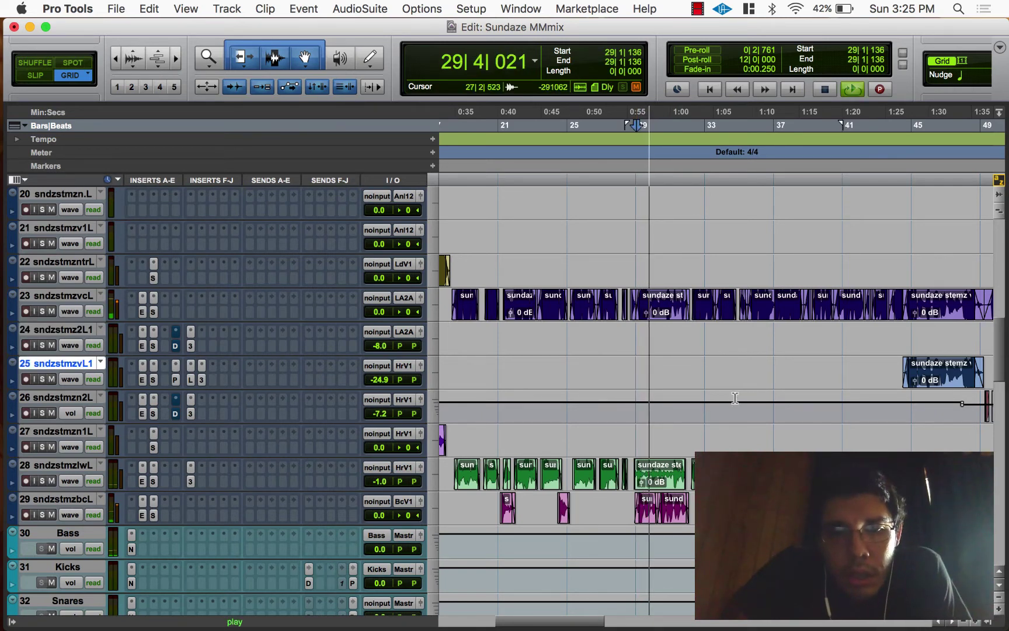
pyautogui.hscroll(6, 774, 396)
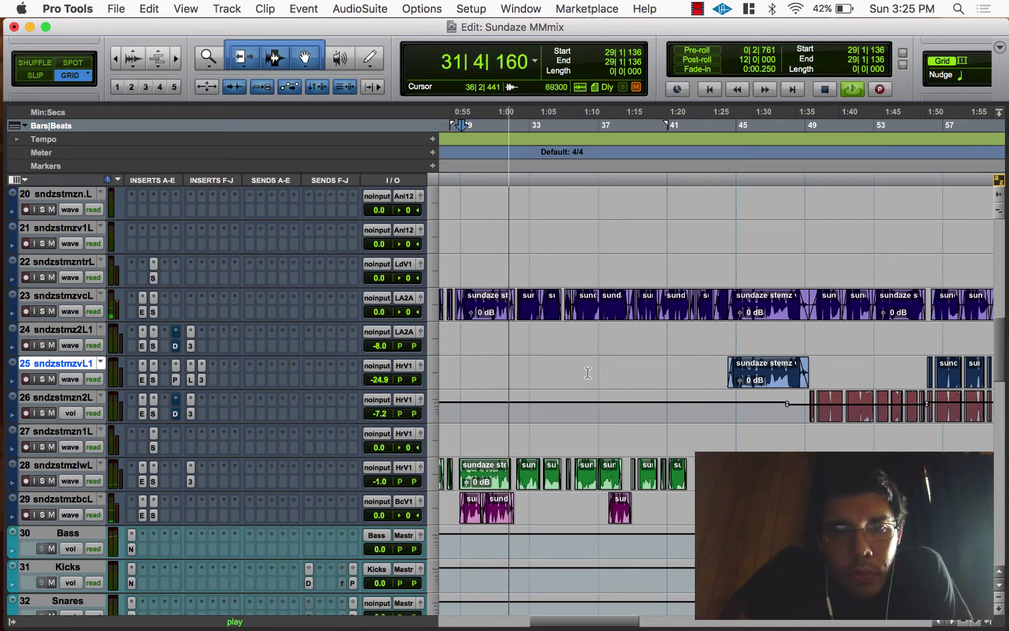
pyautogui.press('space')
# - Place the playback cursor at bar 44, just before the first clip on track 25, and play the passage
pyautogui.click(719, 366)
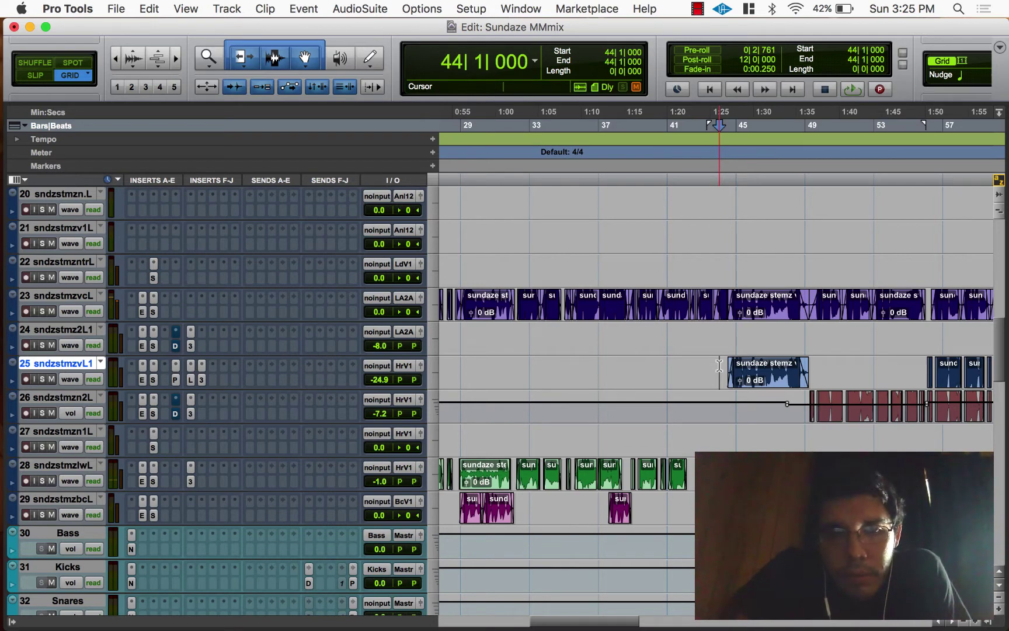
pyautogui.press('space')
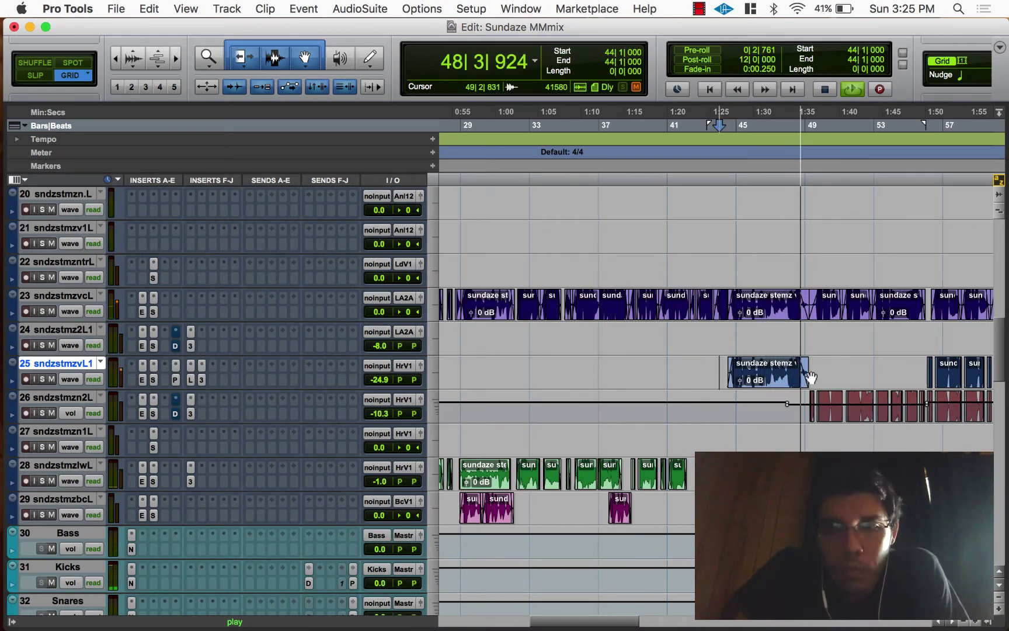
pyautogui.press('space')
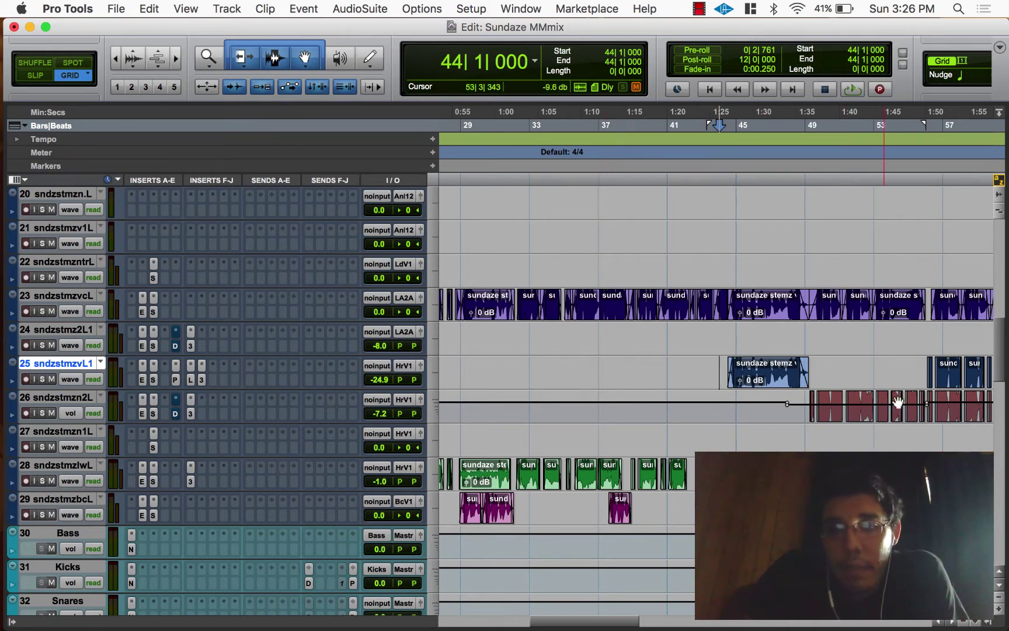
# - Zoom in on the track 25 vocal clip at bar 44 and select the matching "sundaze stemz vocals-44.L" clip on track 23
pyautogui.press('r')
pyautogui.press('r')
pyautogui.press('r')
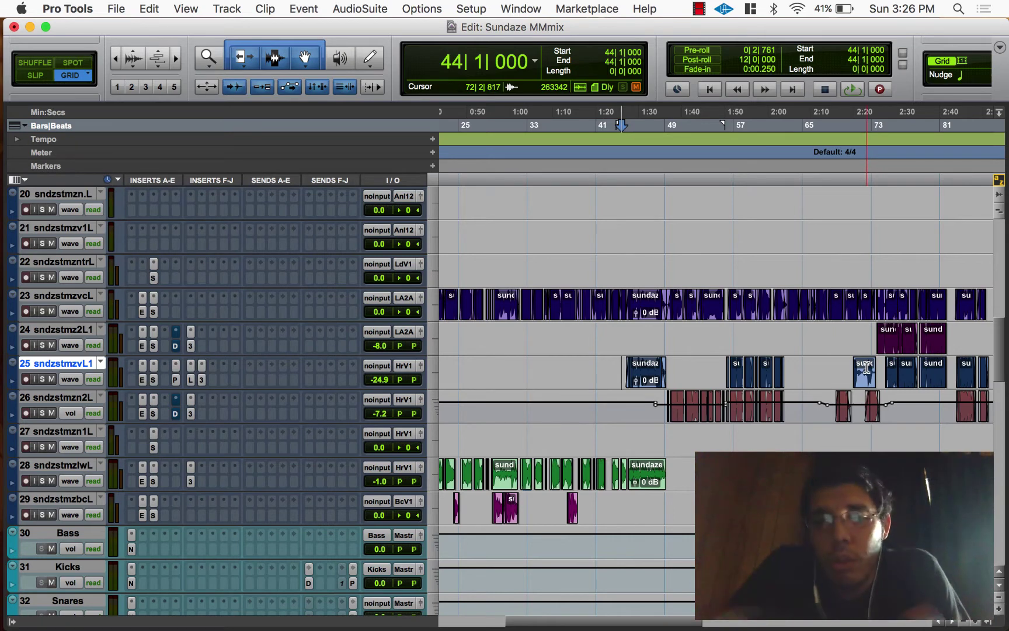
pyautogui.click(642, 382)
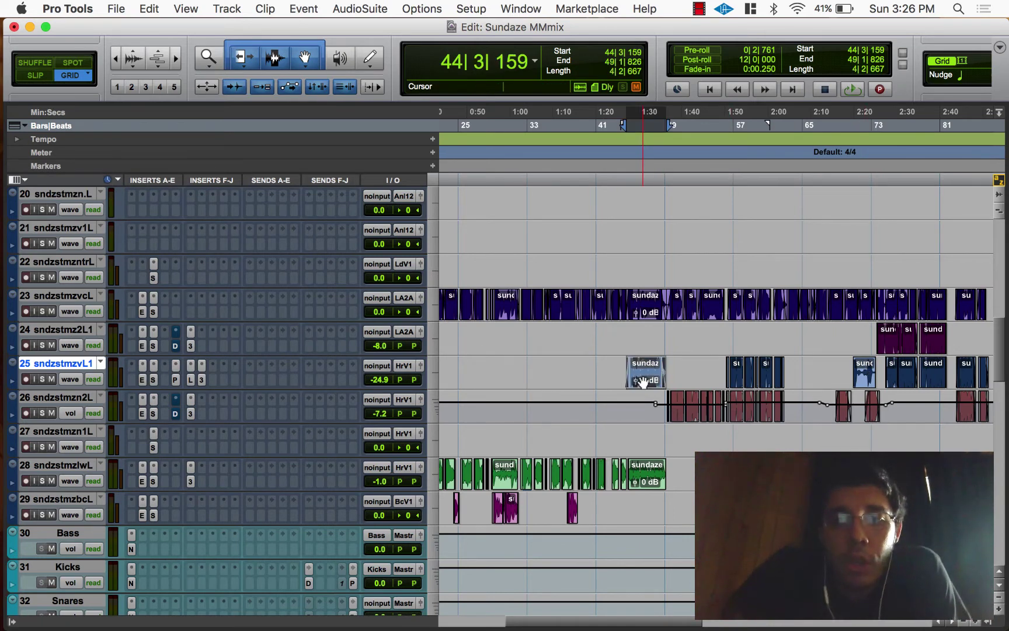
pyautogui.press('t')
pyautogui.press('t')
pyautogui.click(797, 313)
pyautogui.moveTo(797, 314); pyautogui.dragTo(789, 377)
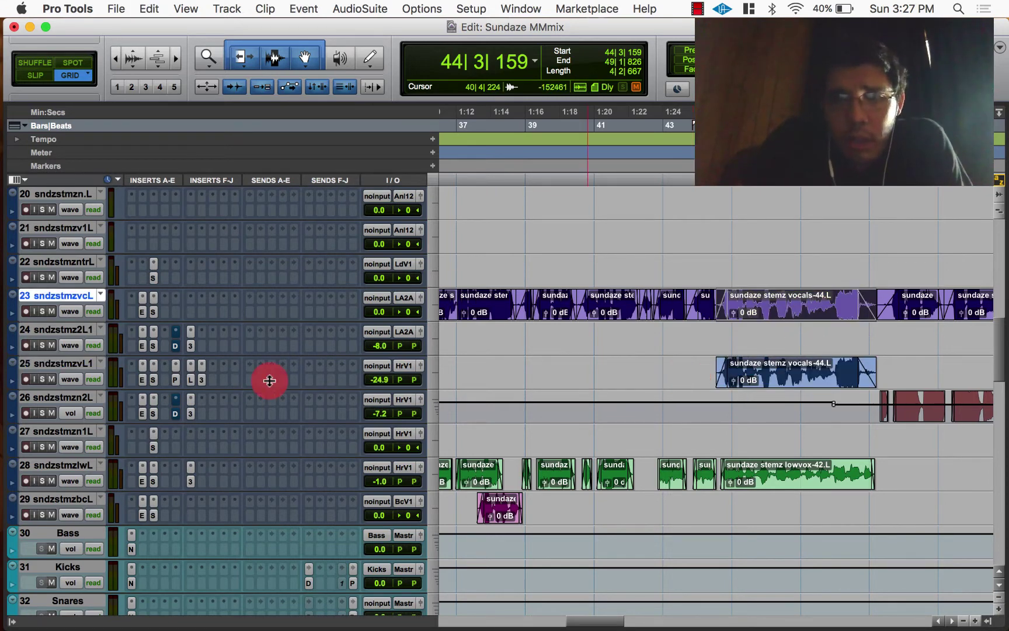
# - Open the SansAmp PSA-1 insert on vocal track 25 to examine its settings
pyautogui.click(177, 380)
pyautogui.click(563, 277)
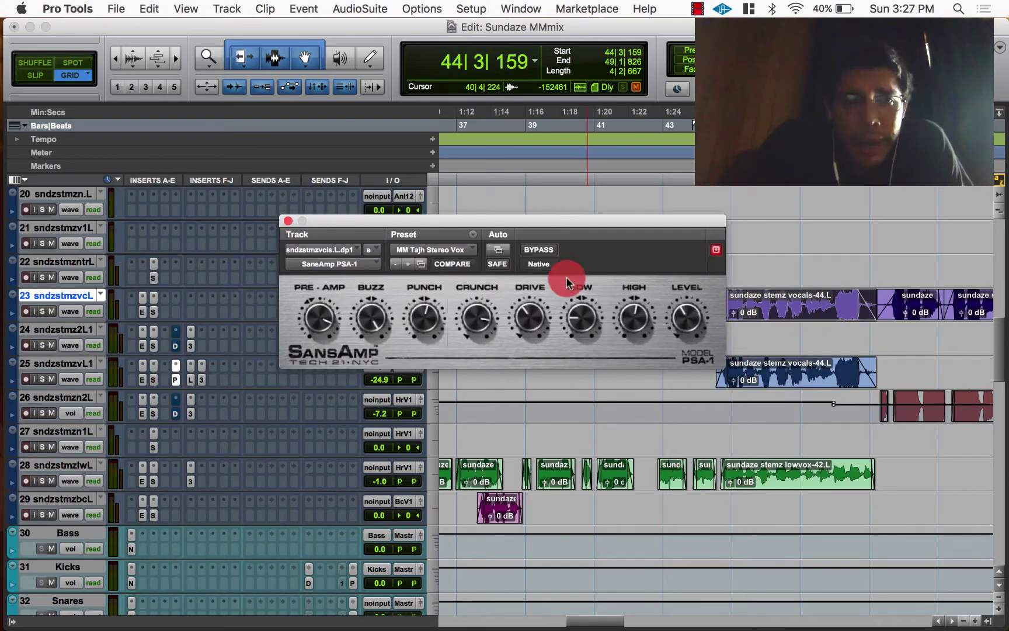
# - Move the SansAmp PSA-1 window aside and open the Little AlterBoy insert on vocal track 25 to examine its settings
pyautogui.moveTo(502, 220); pyautogui.dragTo(310, 126)
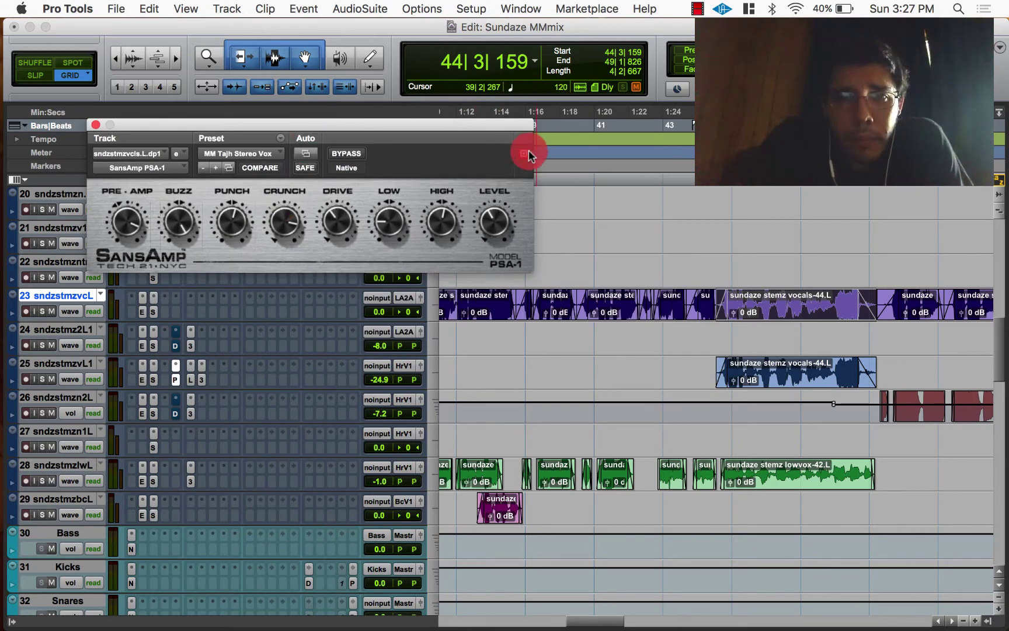
pyautogui.click(194, 376)
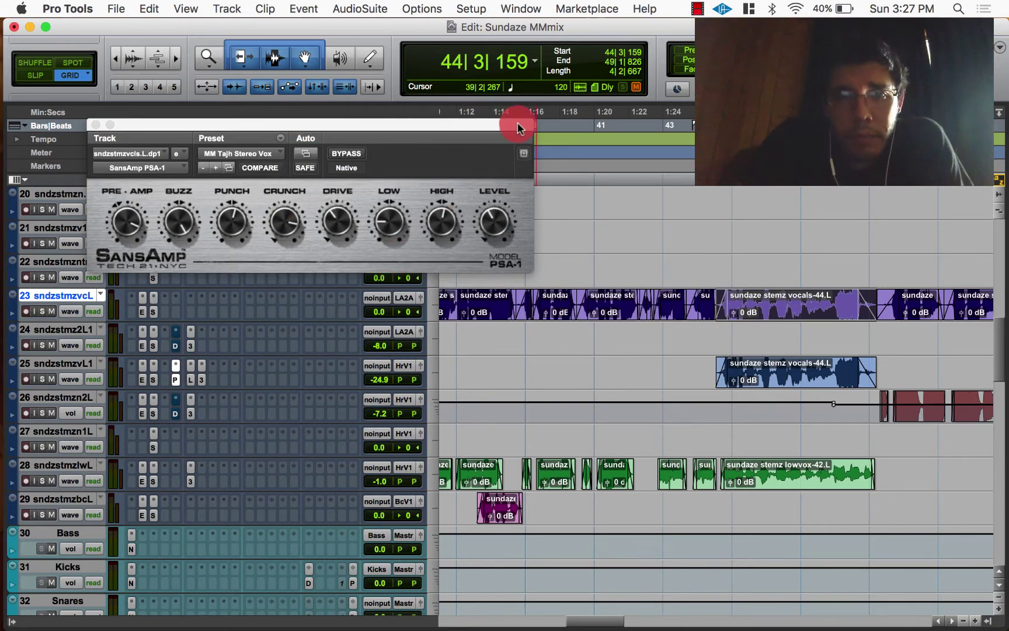
pyautogui.moveTo(507, 124); pyautogui.dragTo(470, 287)
pyautogui.click(821, 327)
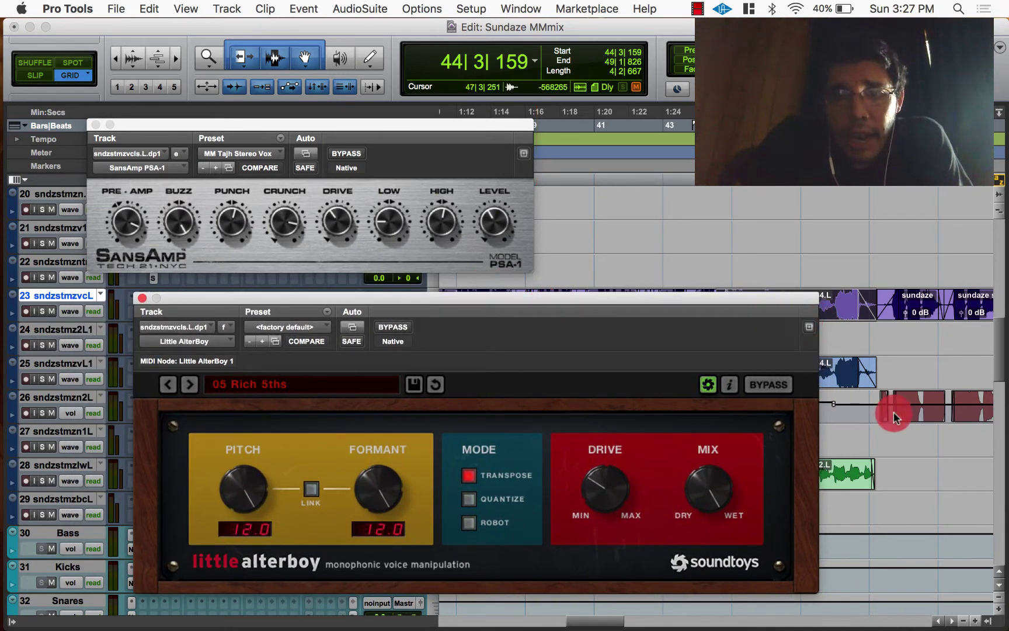
pyautogui.click(480, 304)
# - Play the bar 44 vocal passage with track 25 soloed, stop playback and clear the solo
pyautogui.press('space')
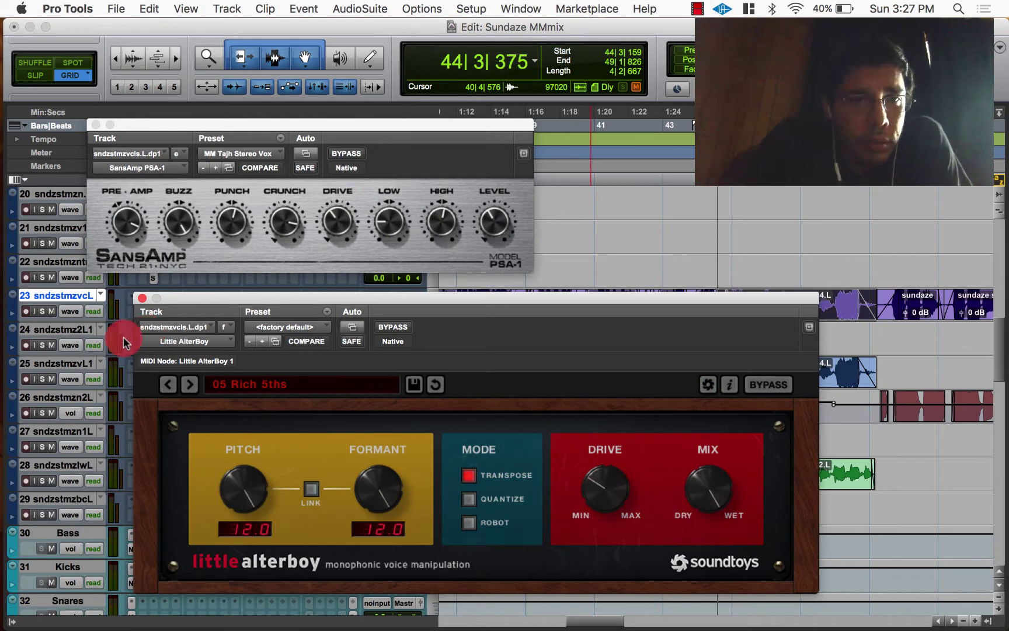
pyautogui.click(42, 383)
pyautogui.click(41, 309)
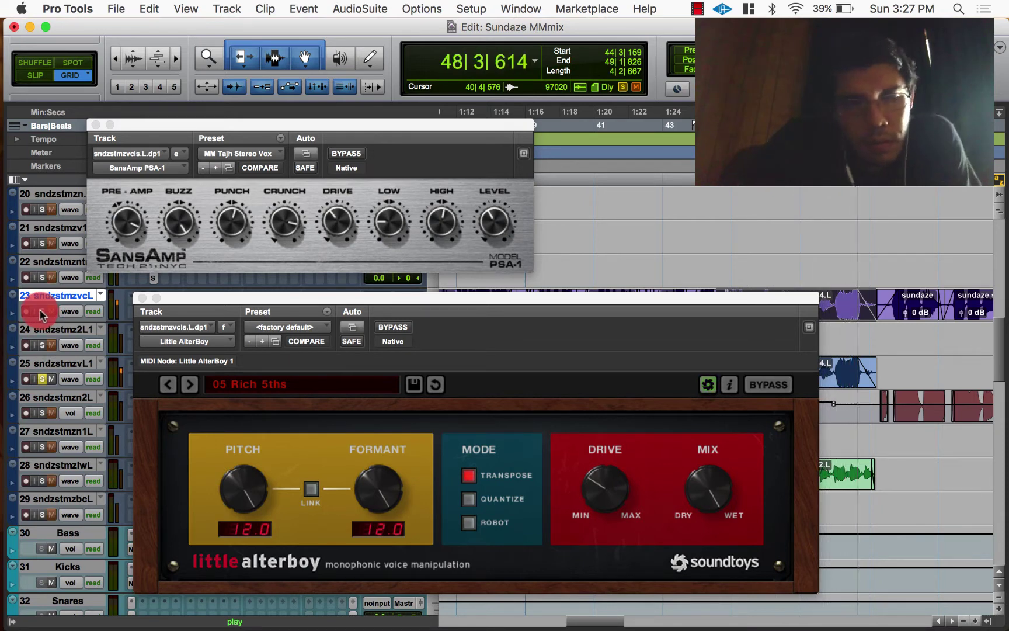
pyautogui.press('space')
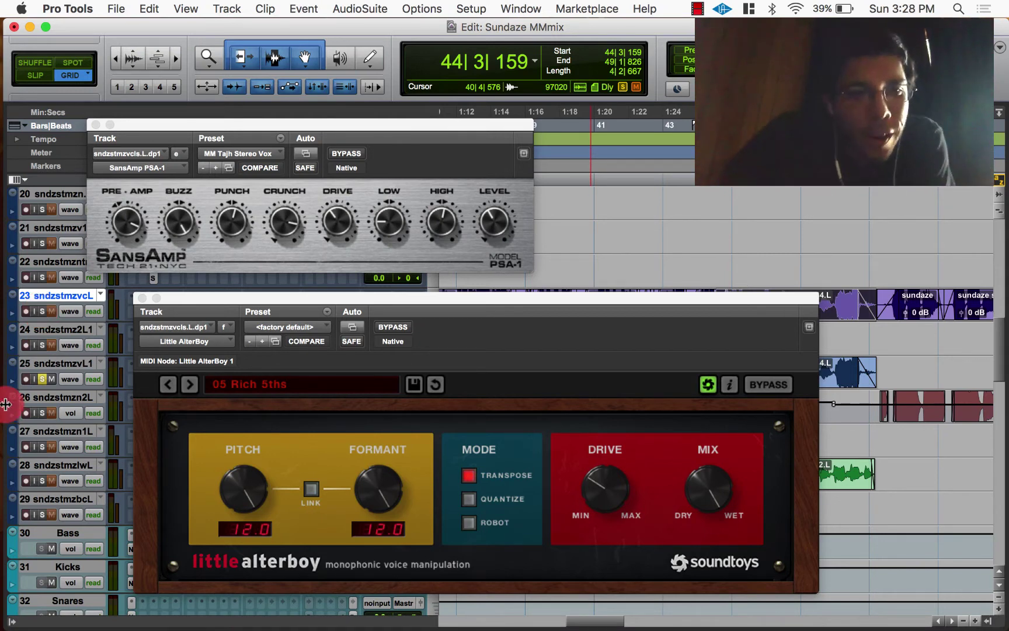
pyautogui.click(42, 380)
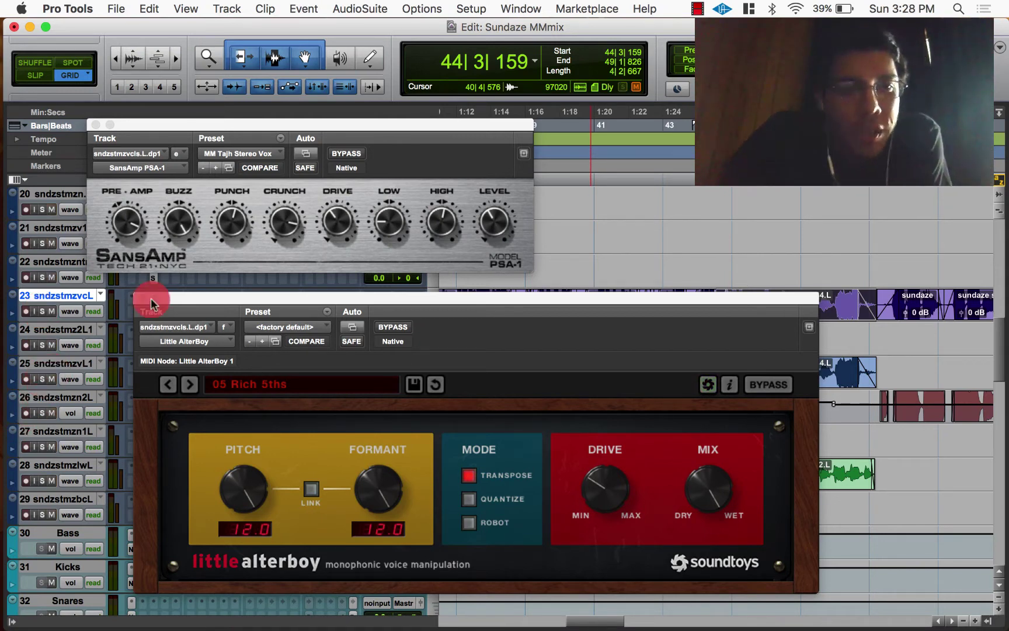
# - Shift the Little AlterBoy window off the clips and play the vocals from bar 55, beat 4 on track 25
pyautogui.click(333, 301)
pyautogui.moveTo(413, 301); pyautogui.dragTo(363, 301)
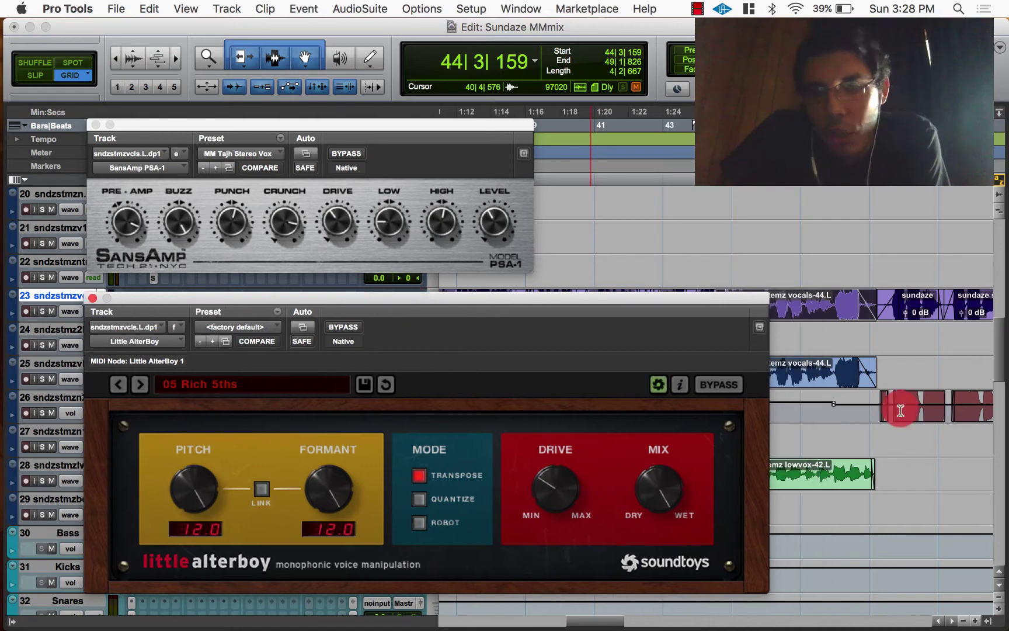
pyautogui.hscroll(10, 901, 409)
pyautogui.hscroll(-4, 876, 390)
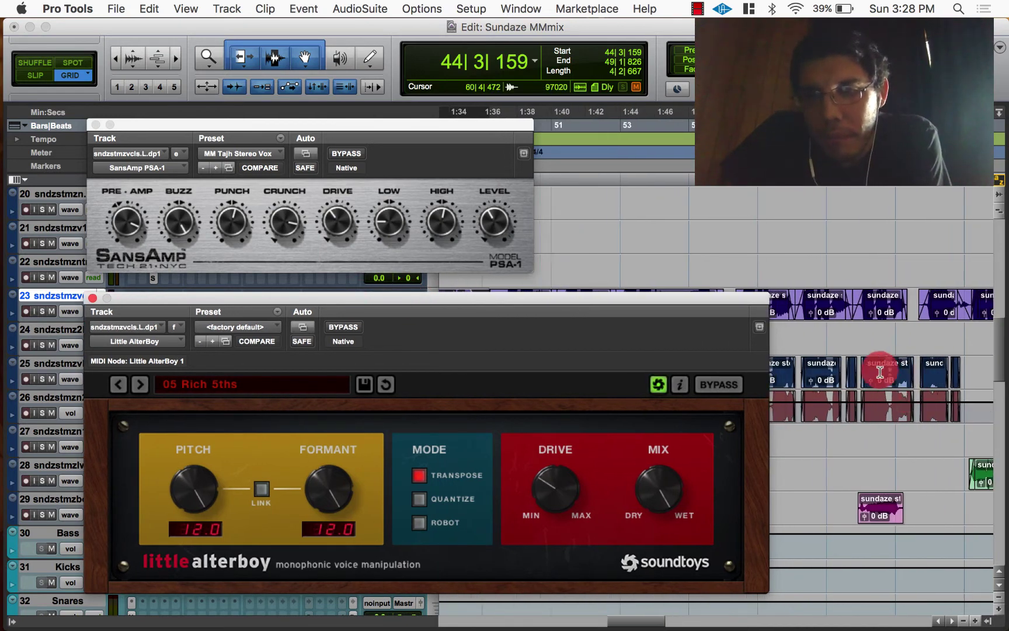
pyautogui.click(845, 364)
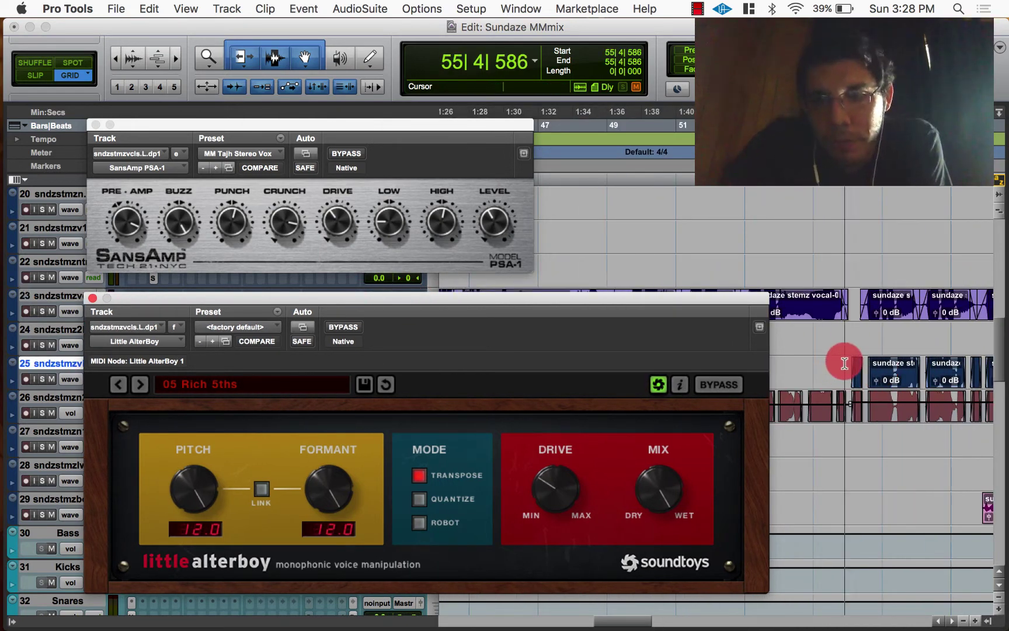
pyautogui.press('space')
pyautogui.click(898, 368)
pyautogui.hscroll(6, 898, 368)
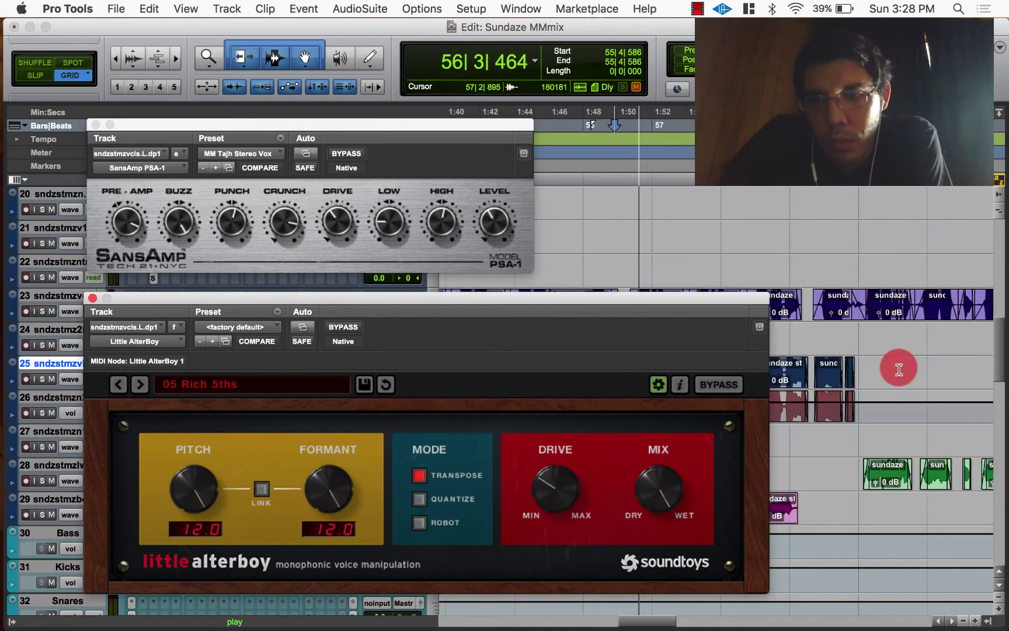
pyautogui.hscroll(-2, 831, 371)
pyautogui.scroll(-3, 867, 376)
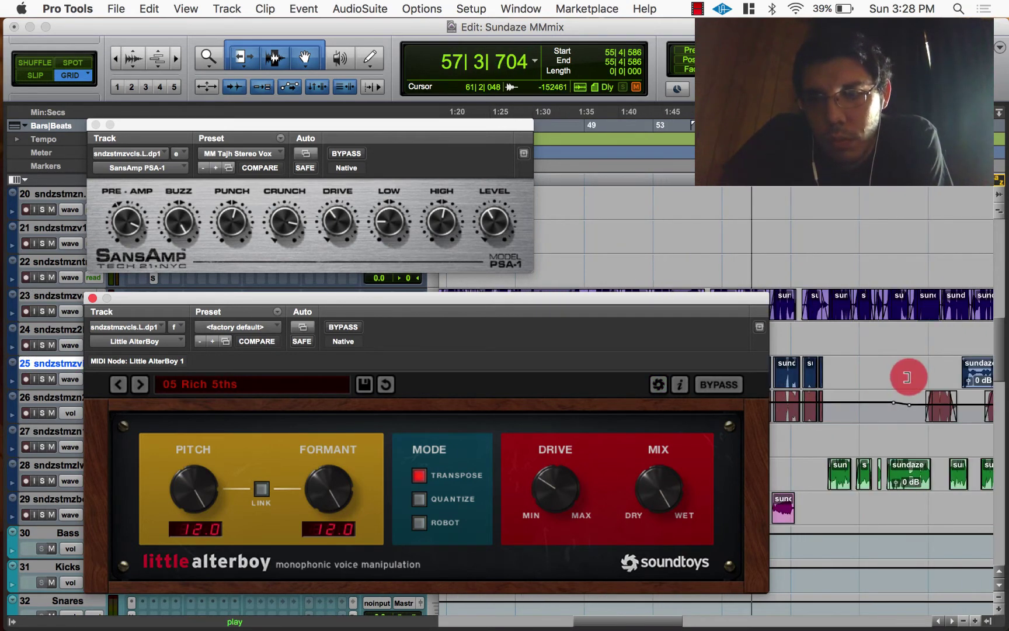
pyautogui.hscroll(5, 910, 380)
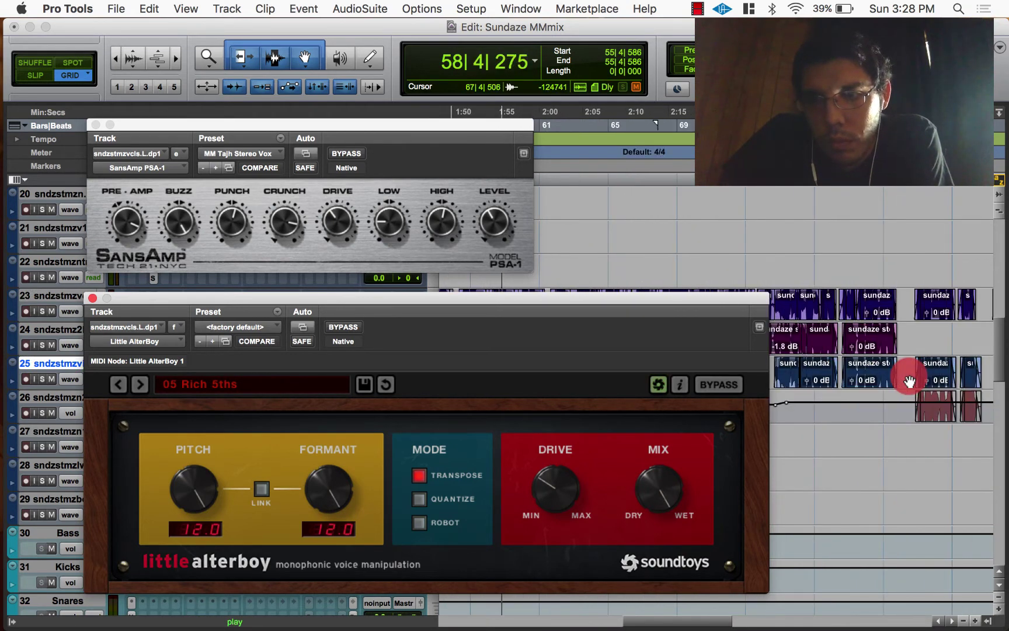
pyautogui.hscroll(-8, 910, 381)
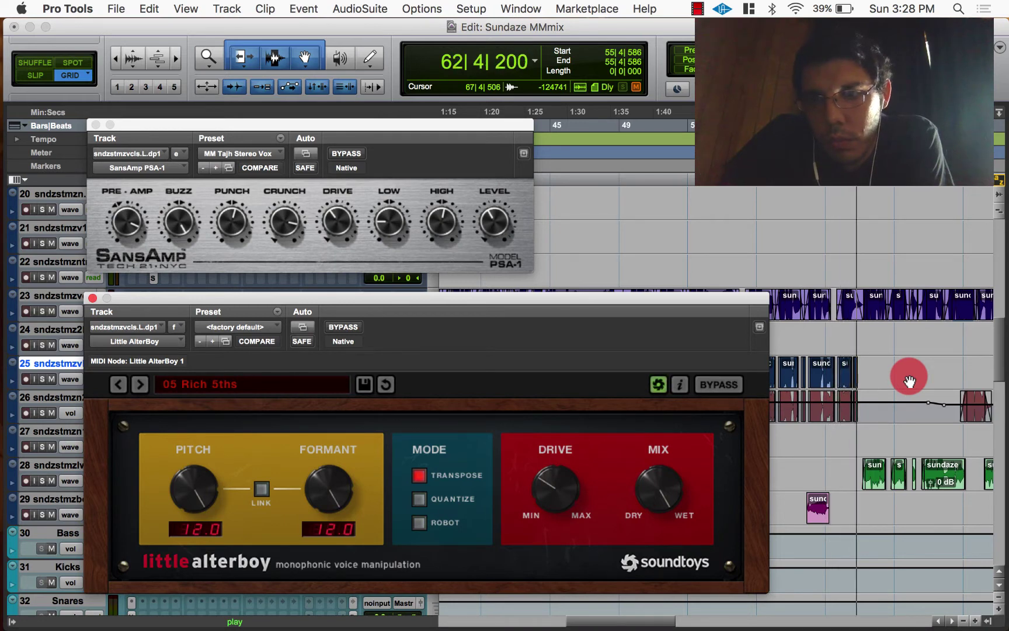
pyautogui.scroll(1, 909, 381)
pyautogui.hscroll(3, 912, 376)
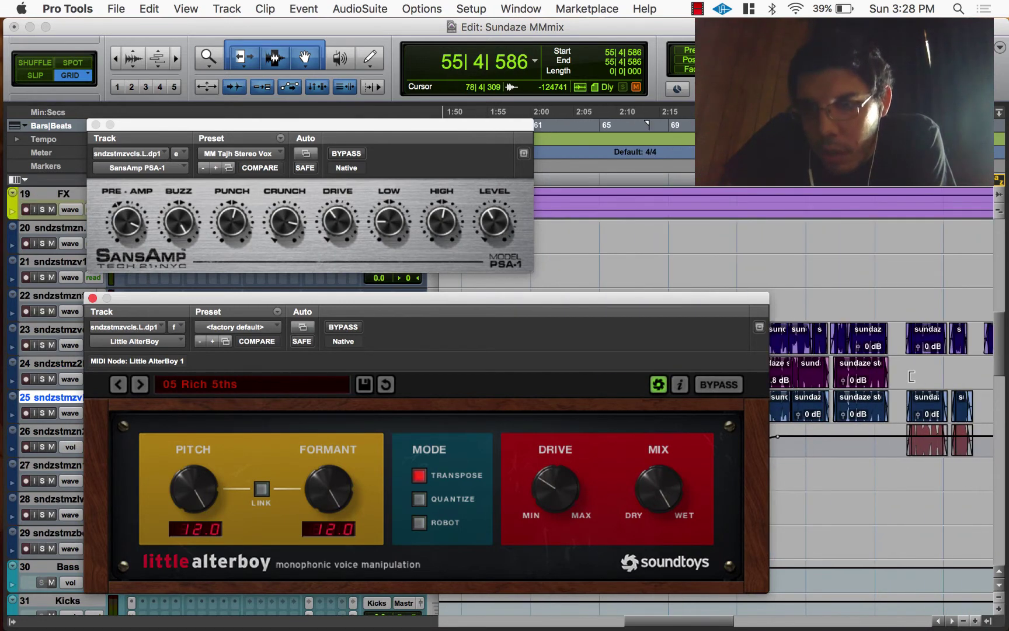
# - Place the playback cursor at 82|3|333 on track 25 and play that passage twice
pyautogui.hscroll(10, 902, 399)
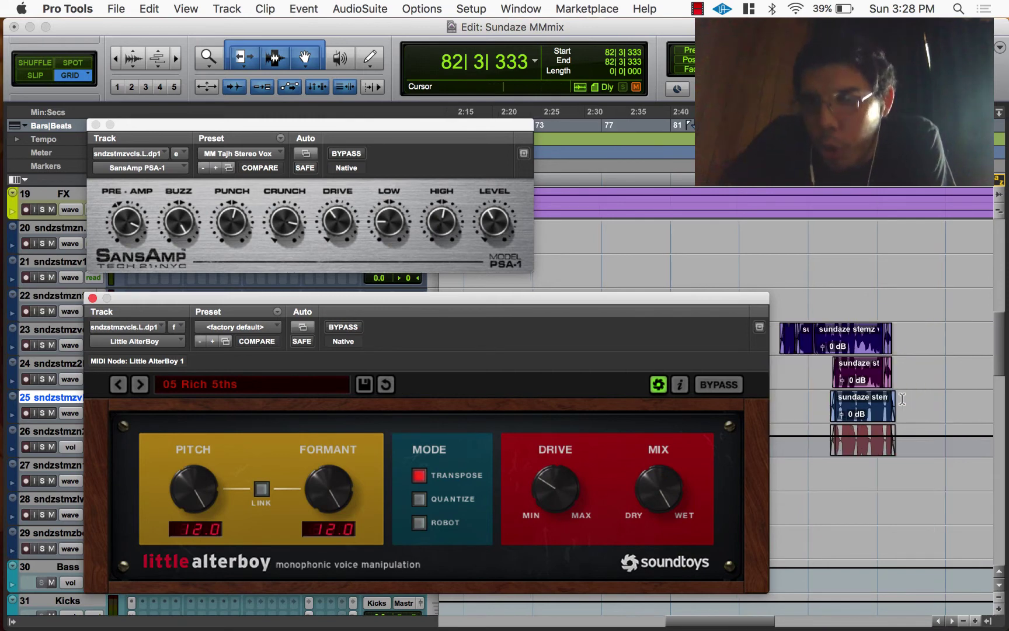
pyautogui.hscroll(-8, 903, 399)
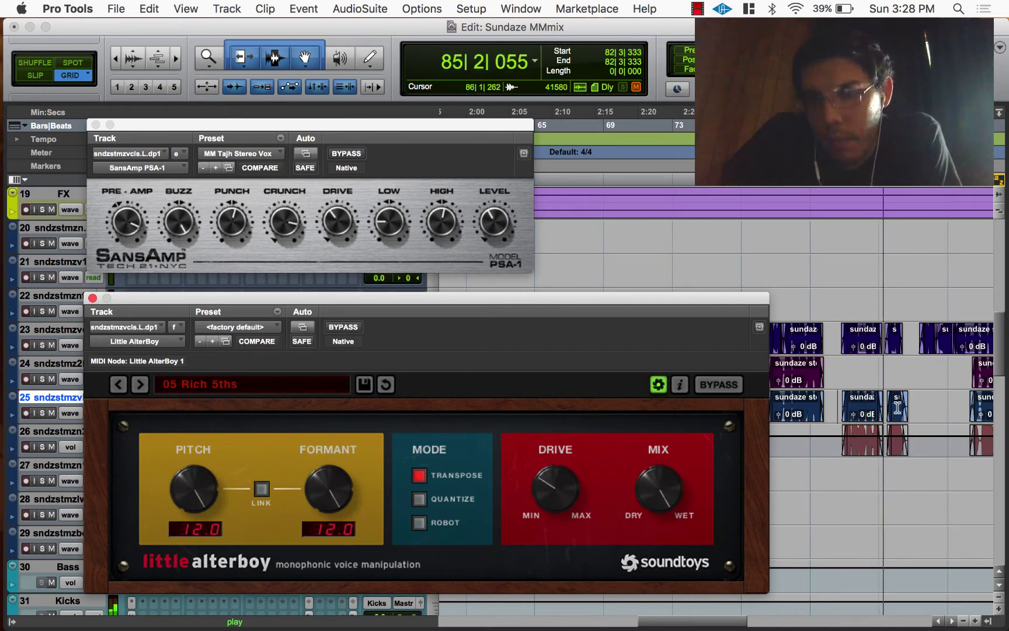
pyautogui.press('space')
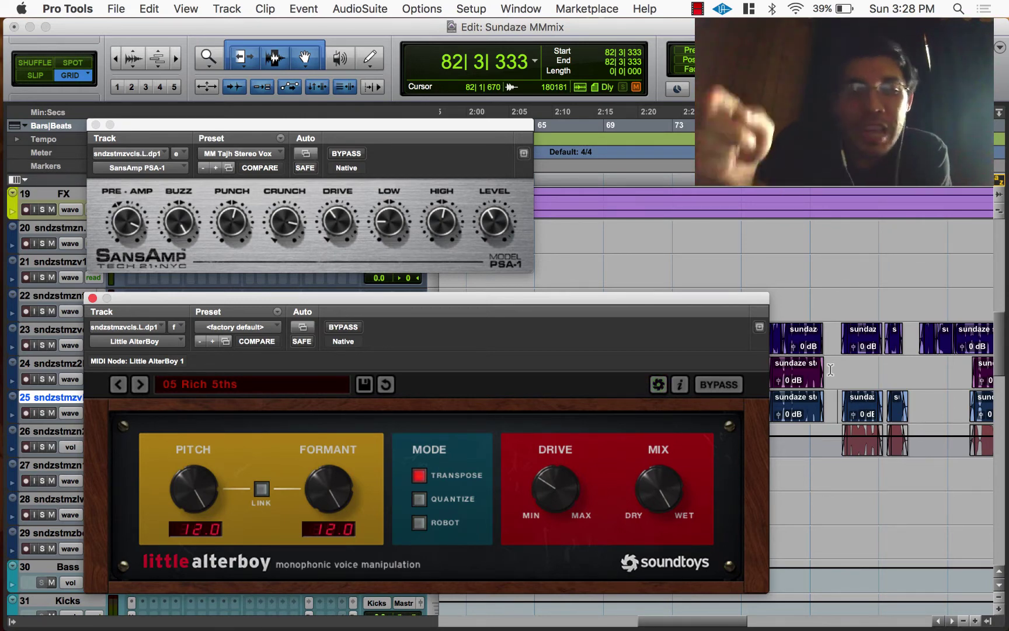
pyautogui.press('space')
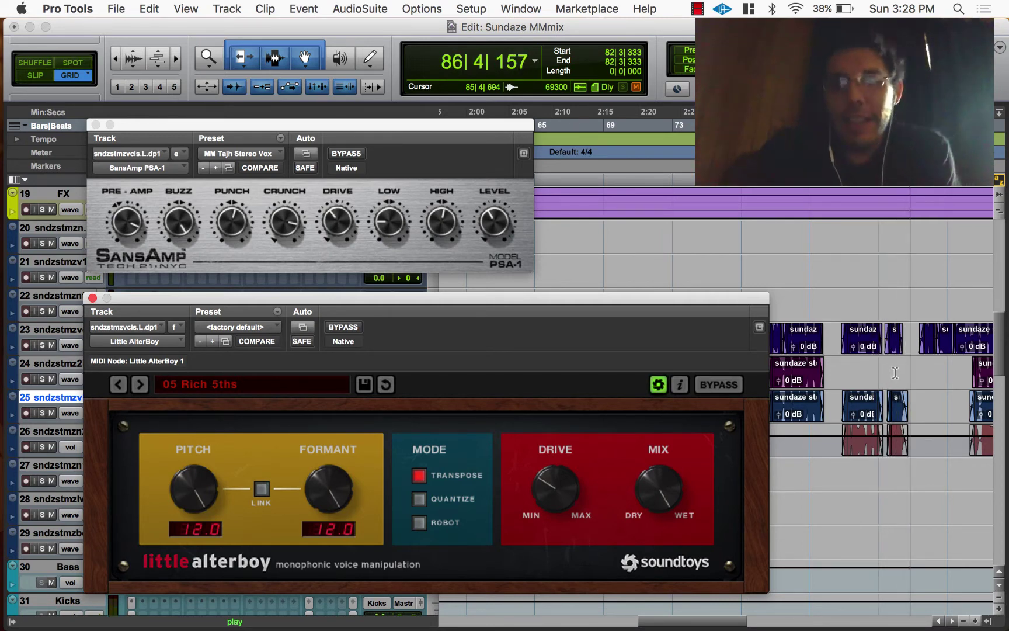
pyautogui.press('space')
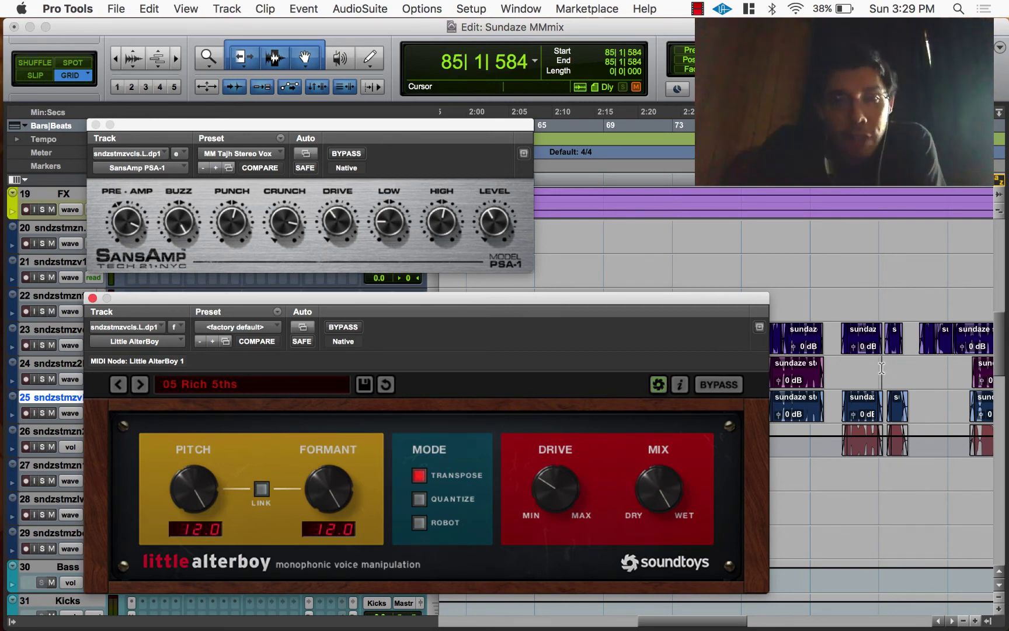
# - Play the vocals from 85|1|584 with the cursor on track 24, and close the Little AlterBoy and SansAmp windows
pyautogui.press('p')
pyautogui.press('space')
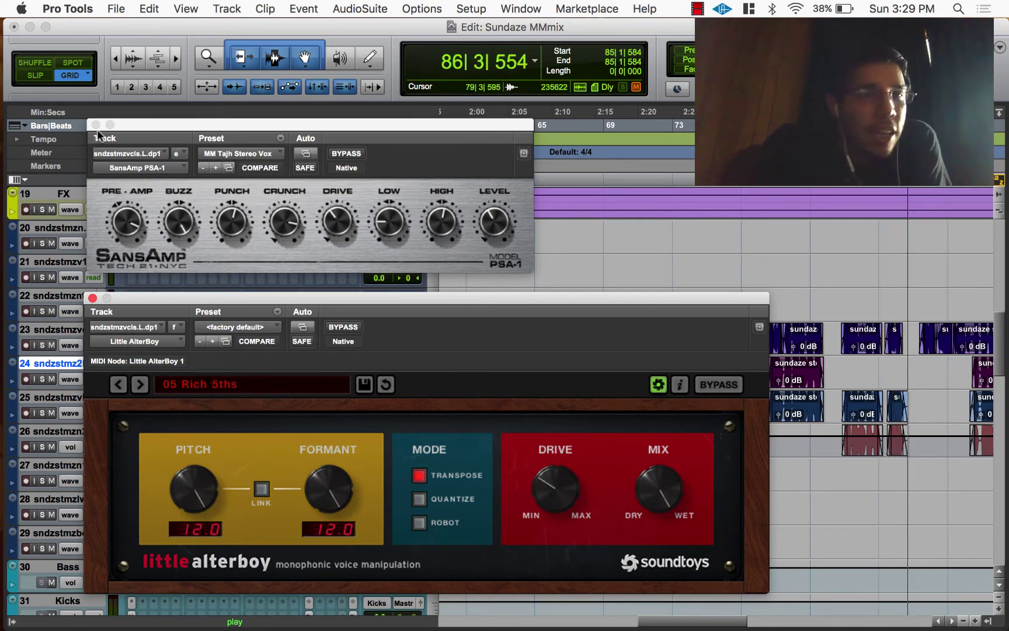
pyautogui.press('space')
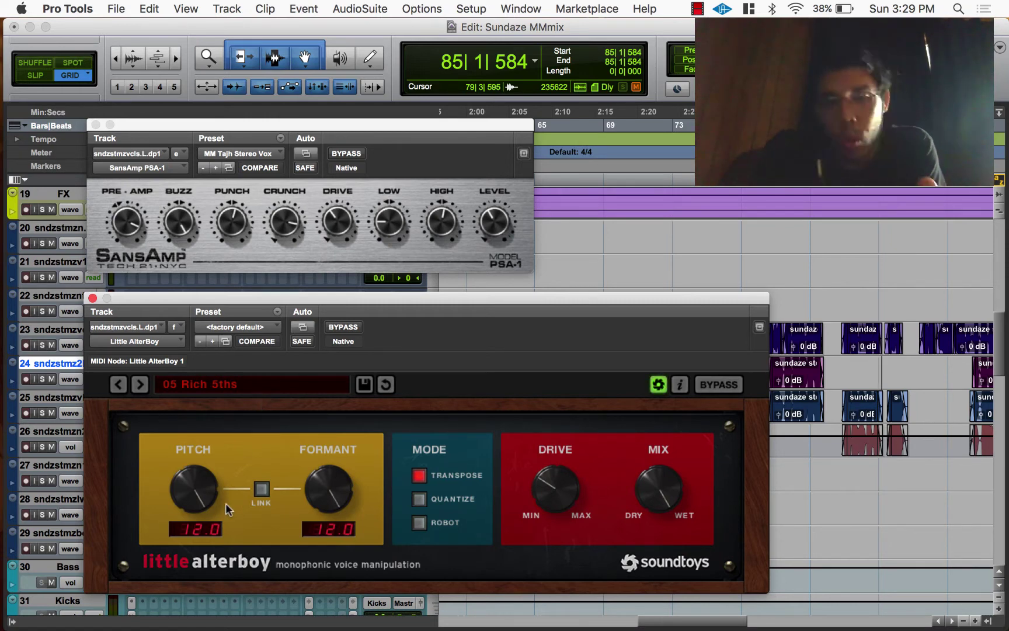
pyautogui.click(92, 298)
pyautogui.click(95, 125)
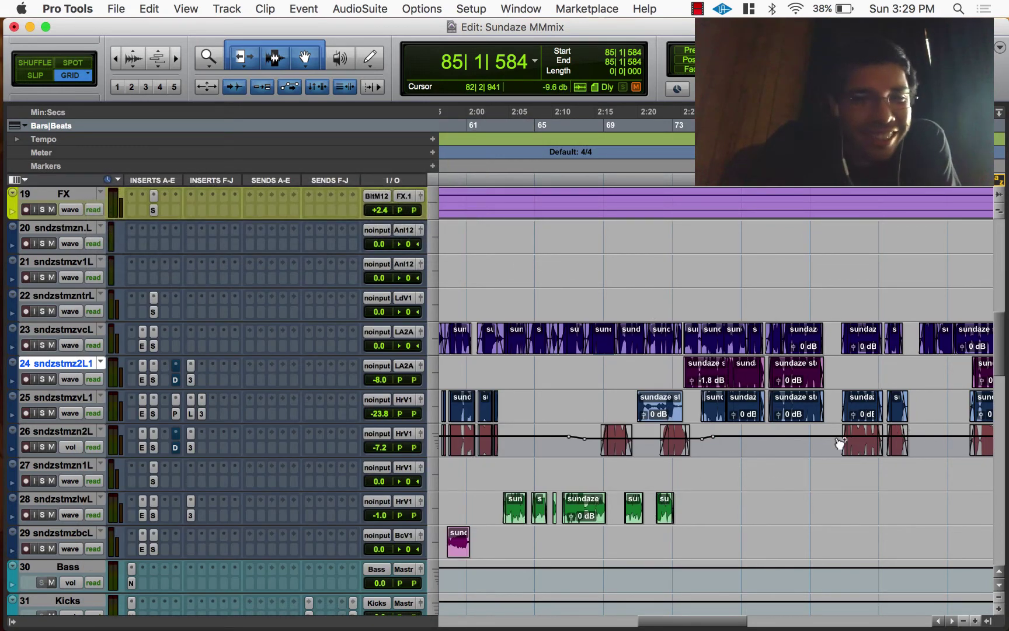
# - Open the H-Delay insert on the HDel effects track to examine its settings
pyautogui.hscroll(2, 805, 453)
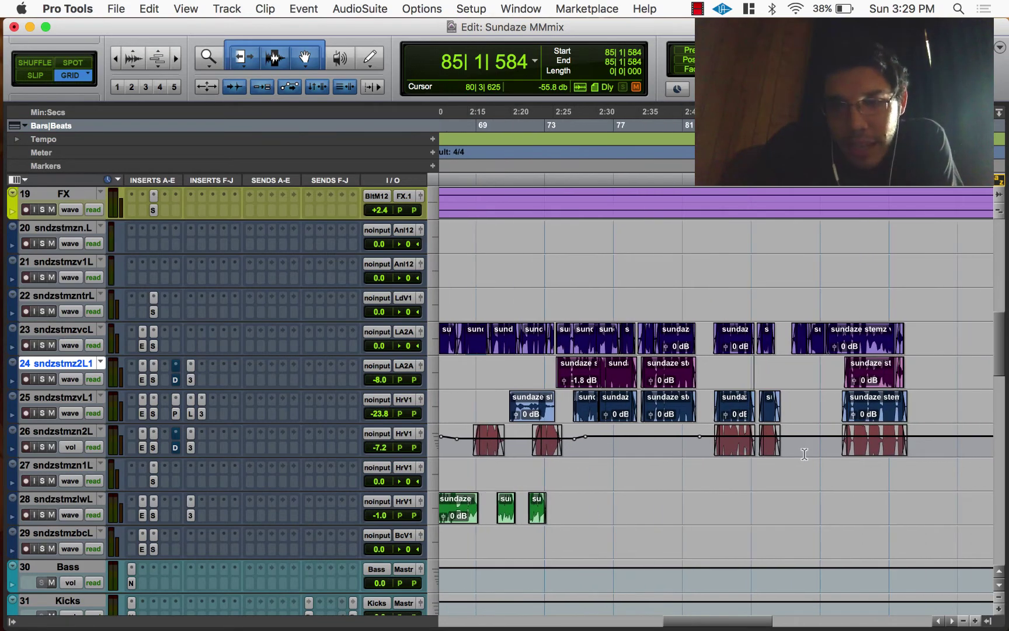
pyautogui.scroll(-1, 799, 456)
pyautogui.scroll(-20, 244, 454)
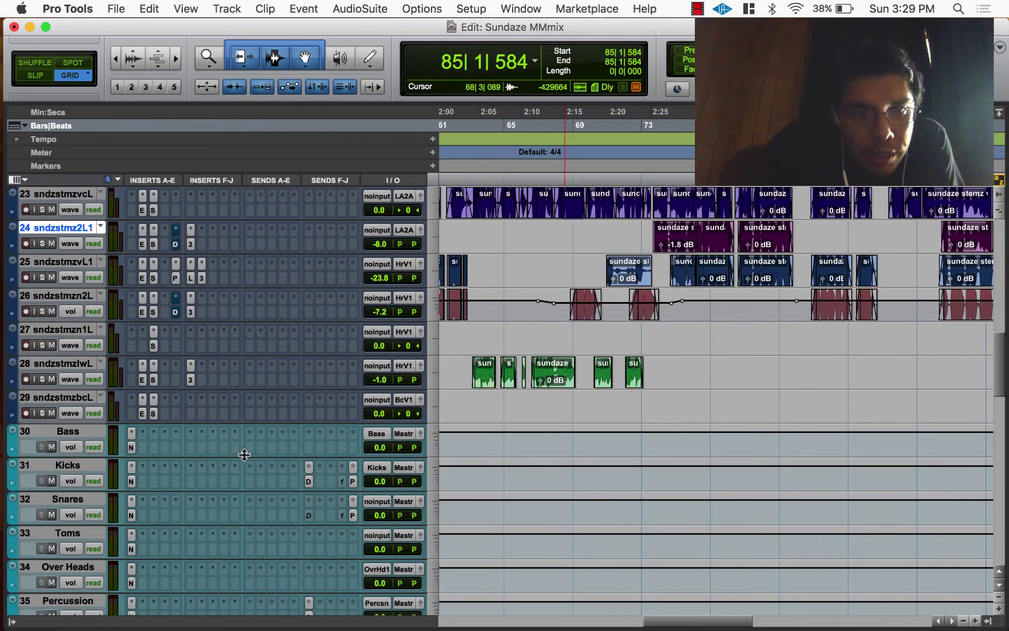
pyautogui.scroll(-5, 244, 454)
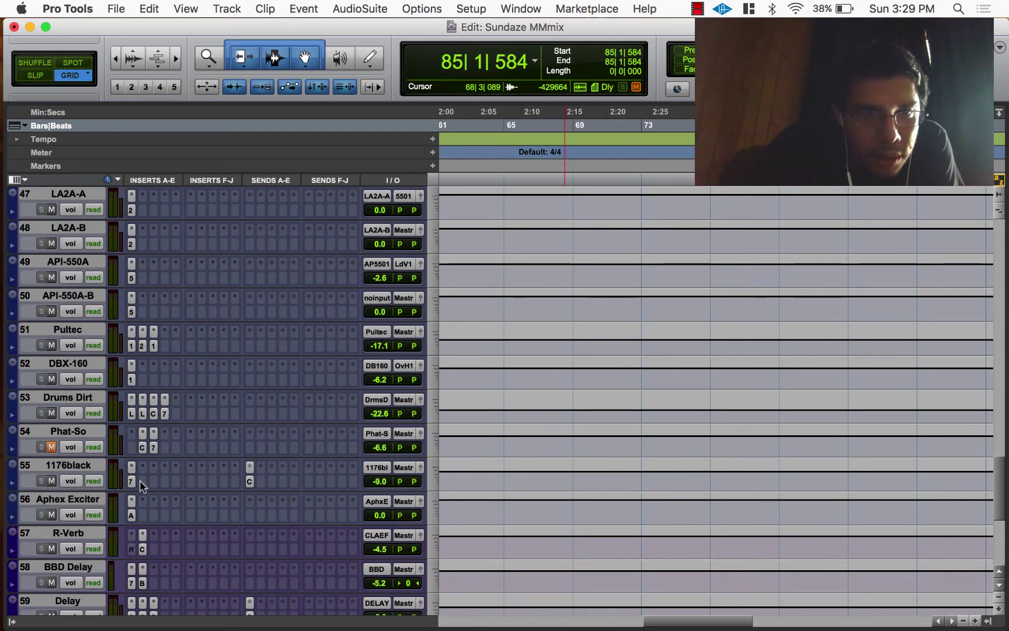
pyautogui.scroll(-2, 134, 584)
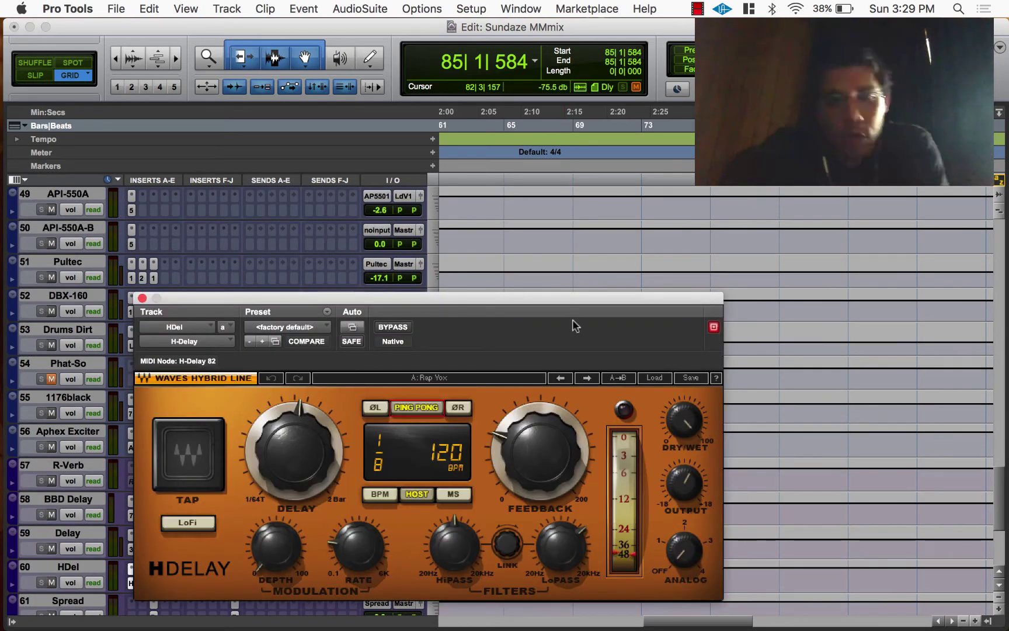
# - Play the low vocal clips on track 28 from 63|1|000 with the H-Delay window moved clear, and close the plug-in
pyautogui.scroll(11, 808, 277)
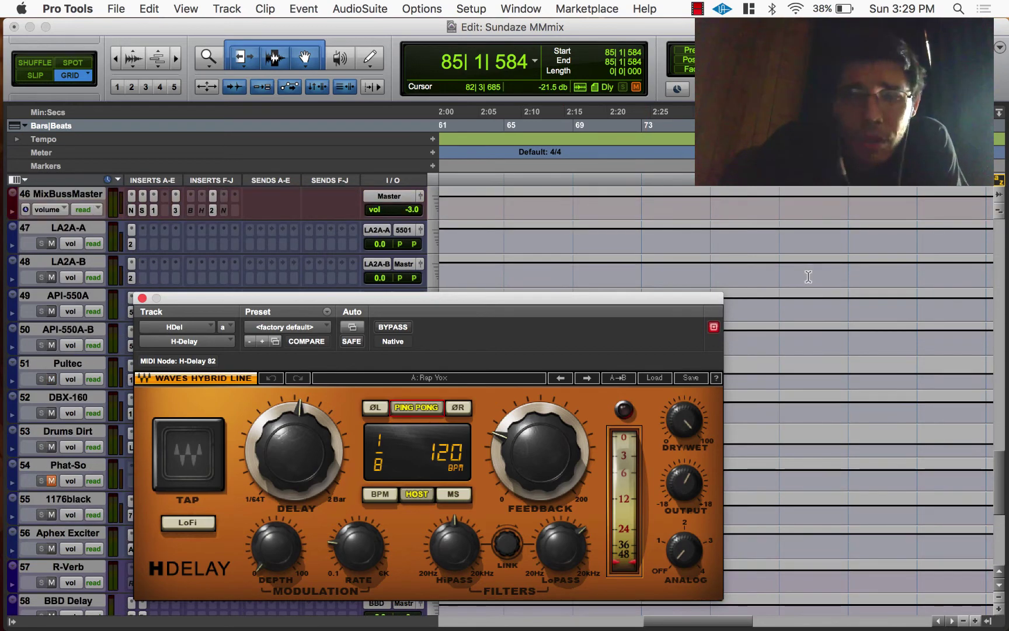
pyautogui.scroll(13, 809, 277)
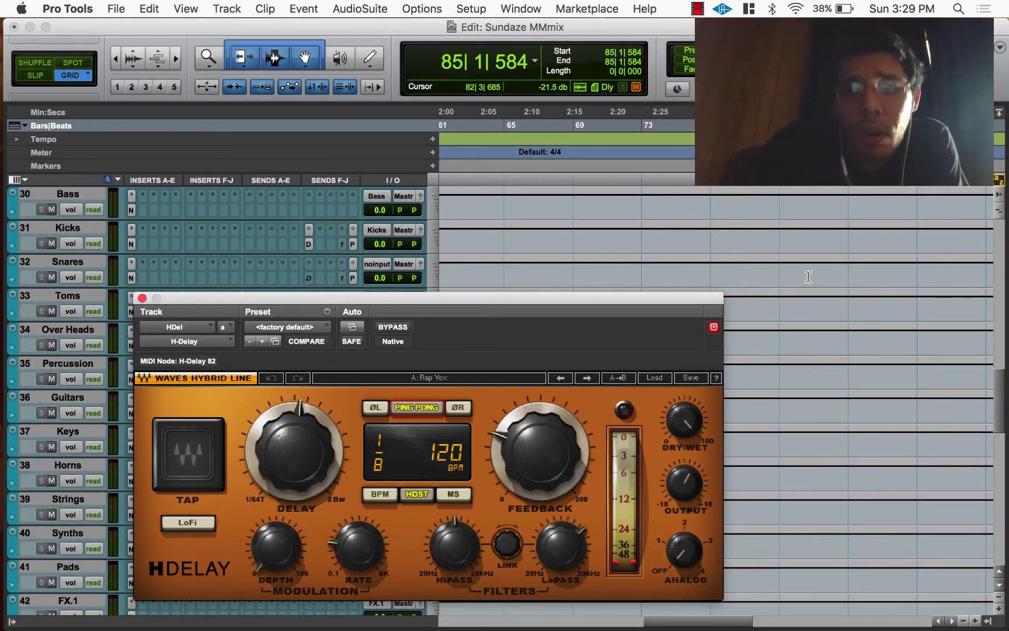
pyautogui.moveTo(646, 289); pyautogui.dragTo(866, 352)
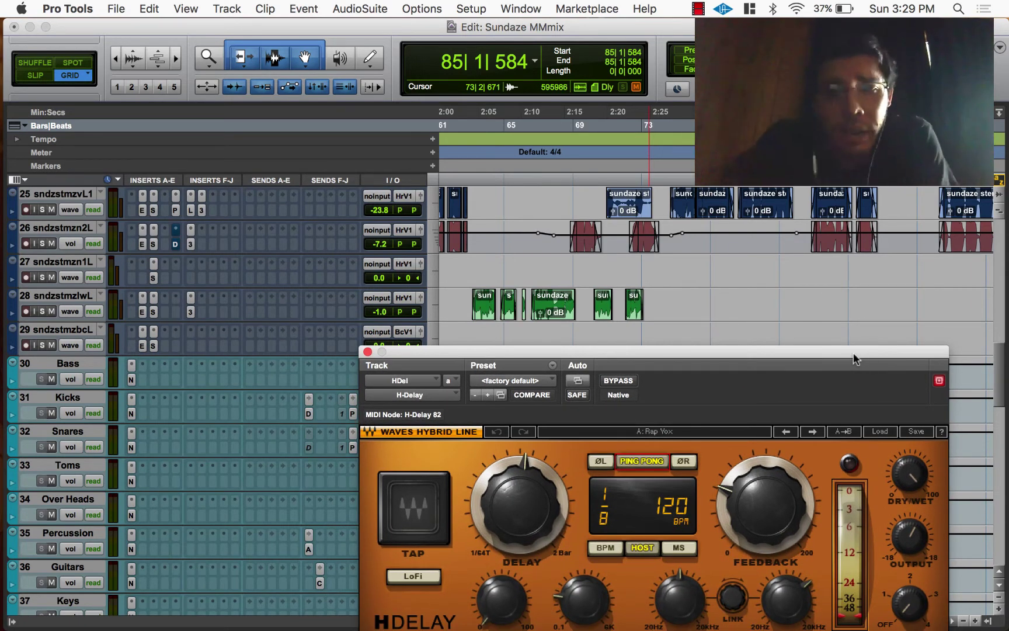
pyautogui.click(470, 268)
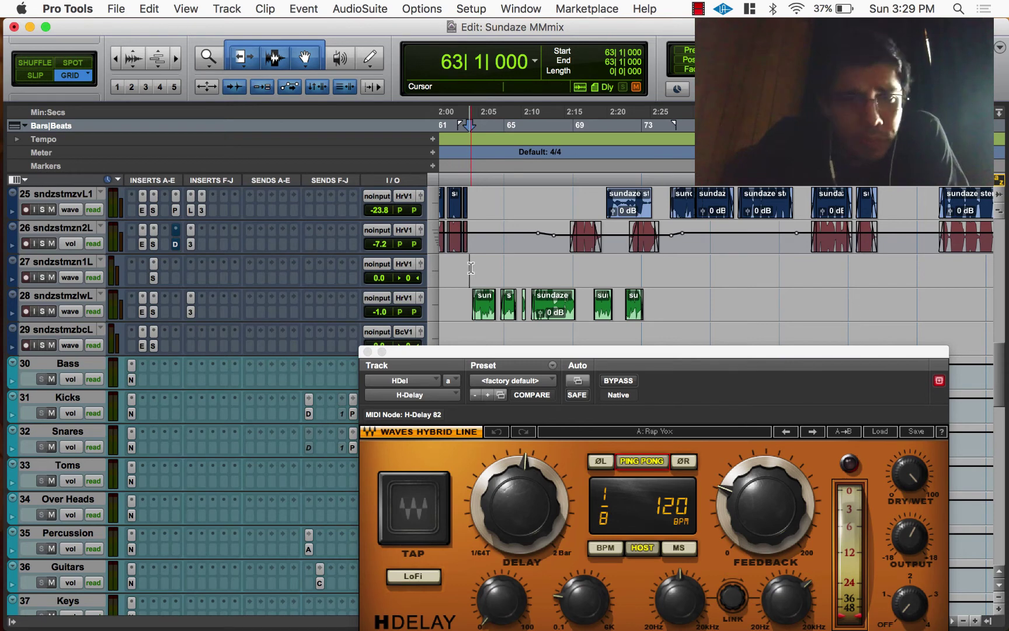
pyautogui.press('space')
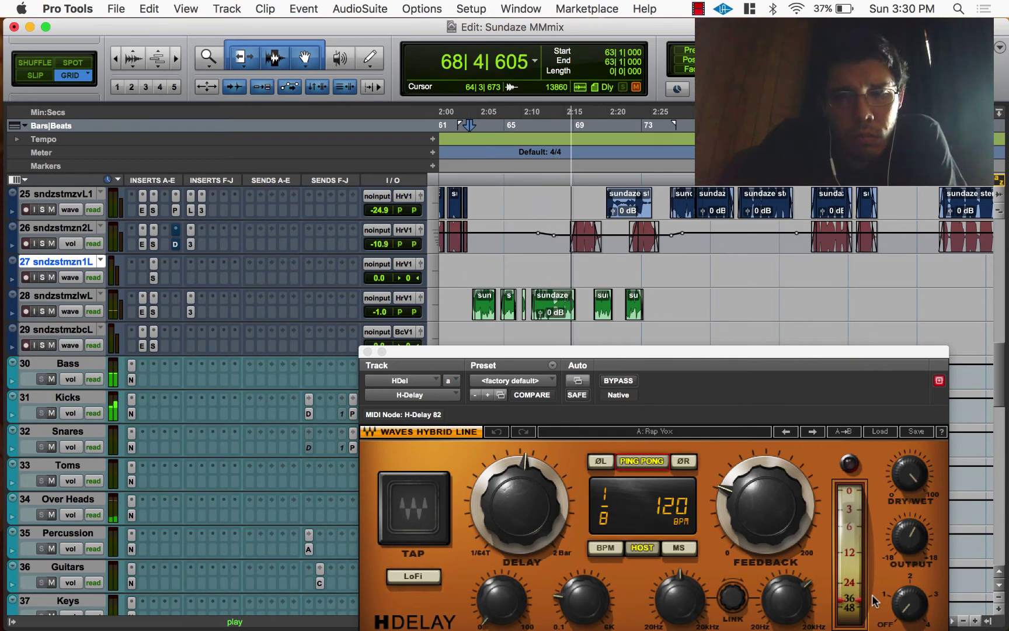
pyautogui.press('space')
pyautogui.click(366, 352)
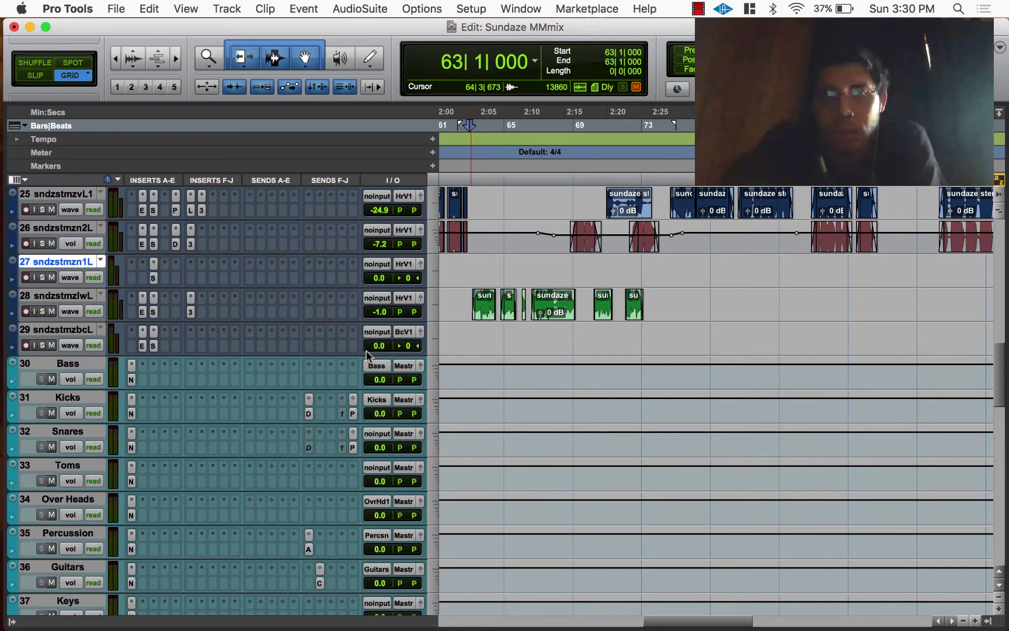
# - Open the AIR Distortion insert on track 26 and move its window clear of that track's clips
pyautogui.scroll(-1, 641, 440)
pyautogui.scroll(-20, 641, 440)
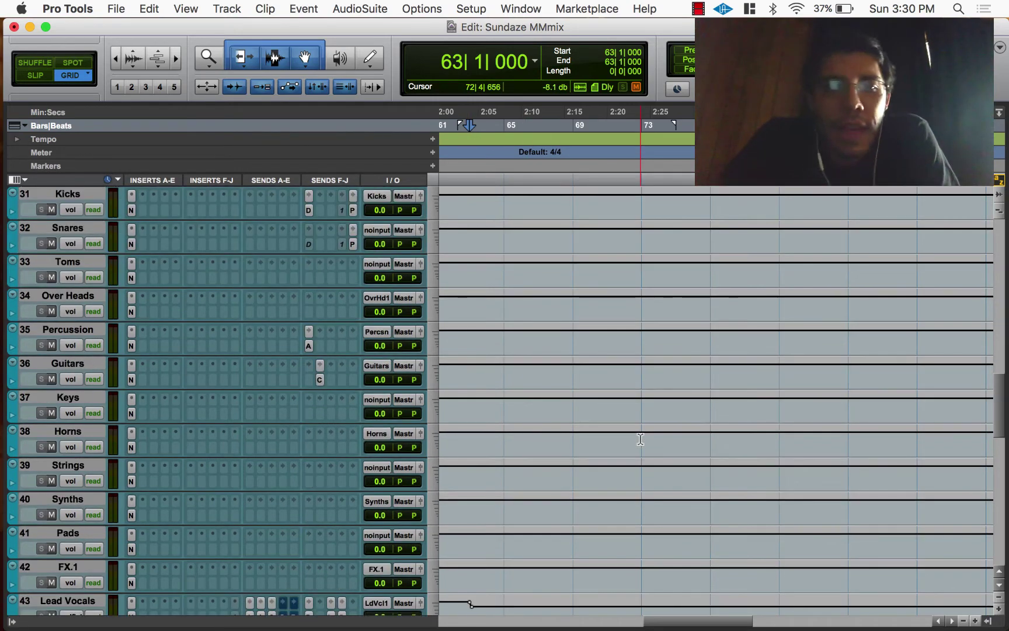
pyautogui.scroll(2, 197, 362)
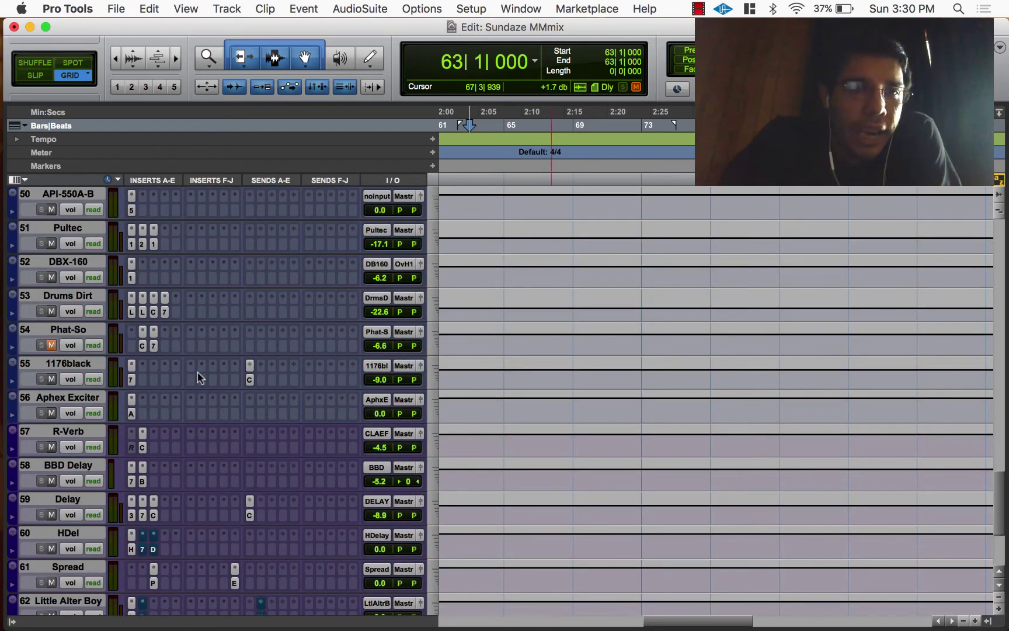
pyautogui.scroll(20, 680, 323)
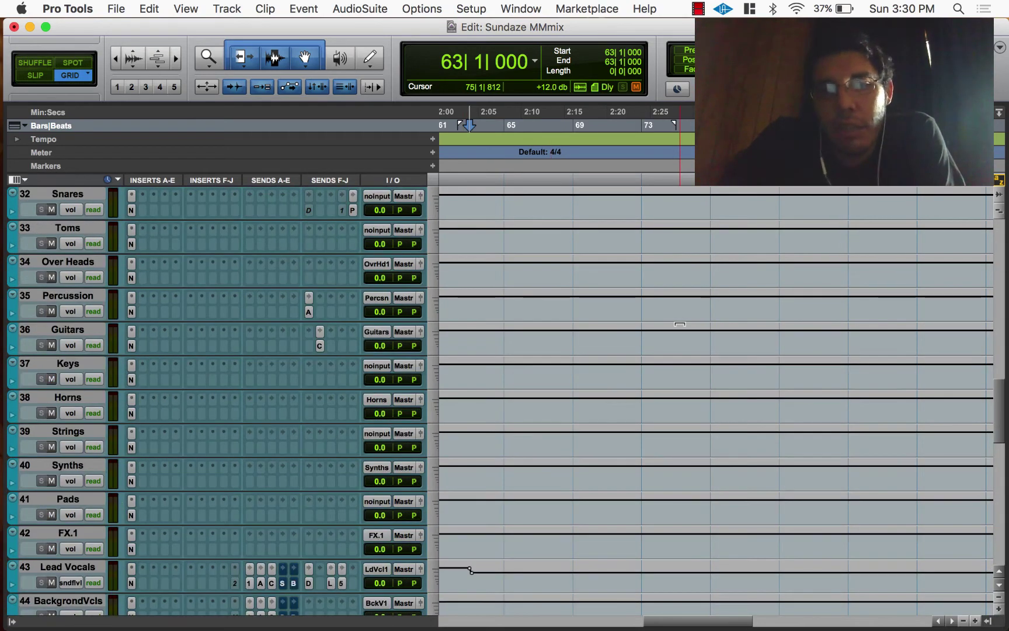
pyautogui.hscroll(2, 797, 434)
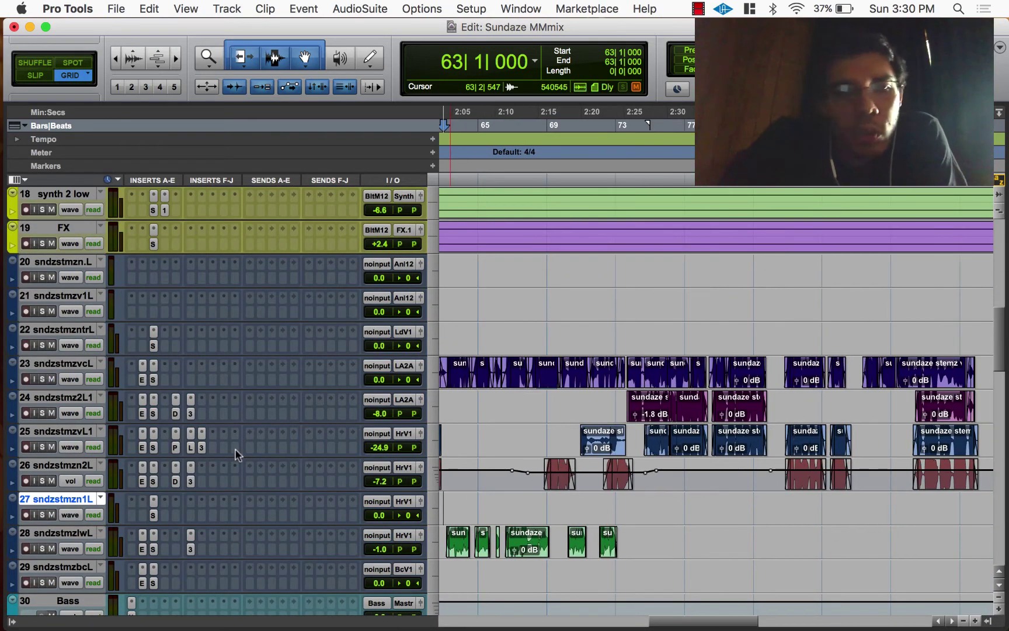
pyautogui.click(175, 481)
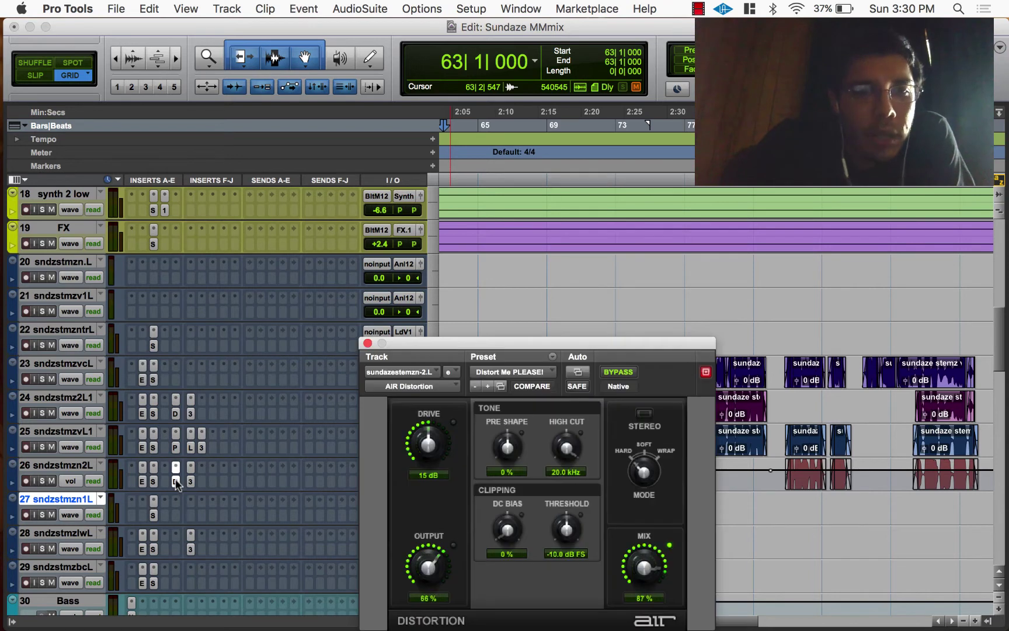
pyautogui.moveTo(621, 349); pyautogui.dragTo(393, 109)
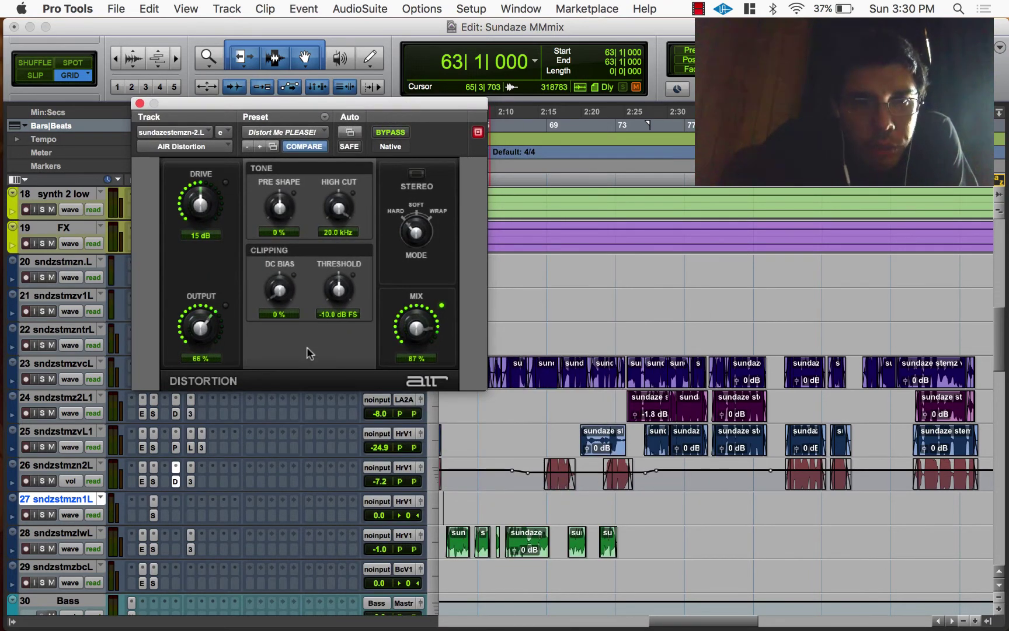
# - Place the playback cursor at 83|1|000 on track 26 and play the passage with that track soloed
pyautogui.click(789, 473)
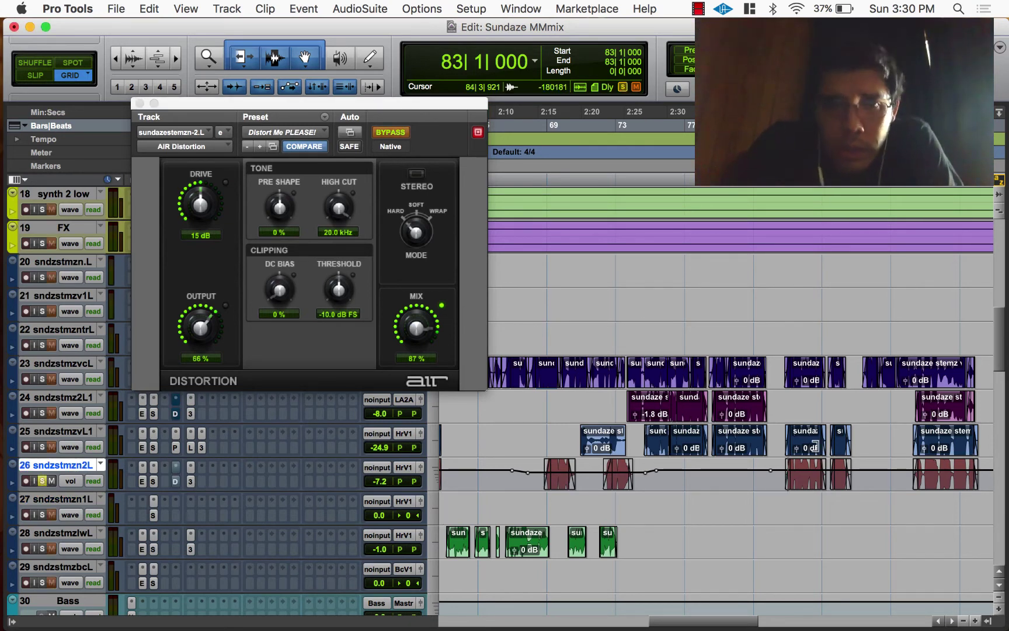
pyautogui.press('space')
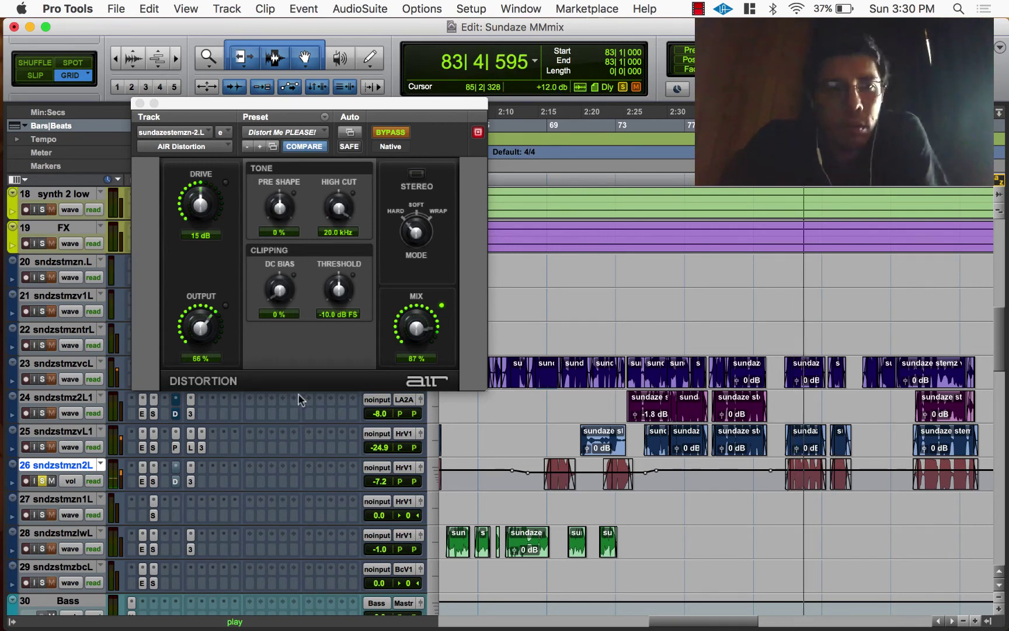
pyautogui.press('space')
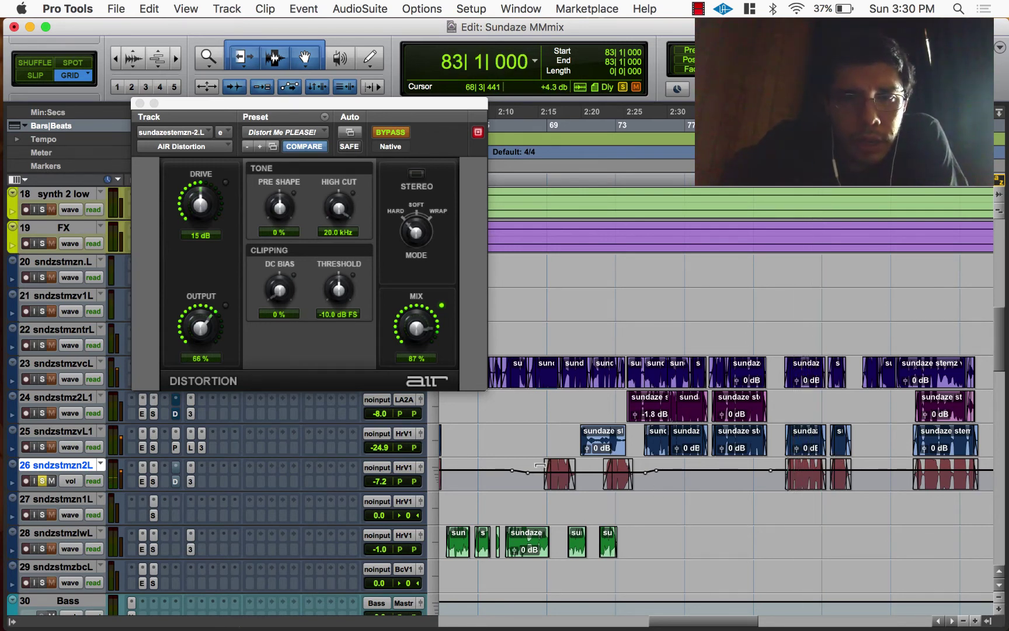
# - Switch track 26 from its volume view to the AIR Distortion Master Bypass automation and bring its automated clips into view
pyautogui.click(68, 480)
pyautogui.moveTo(144, 535)
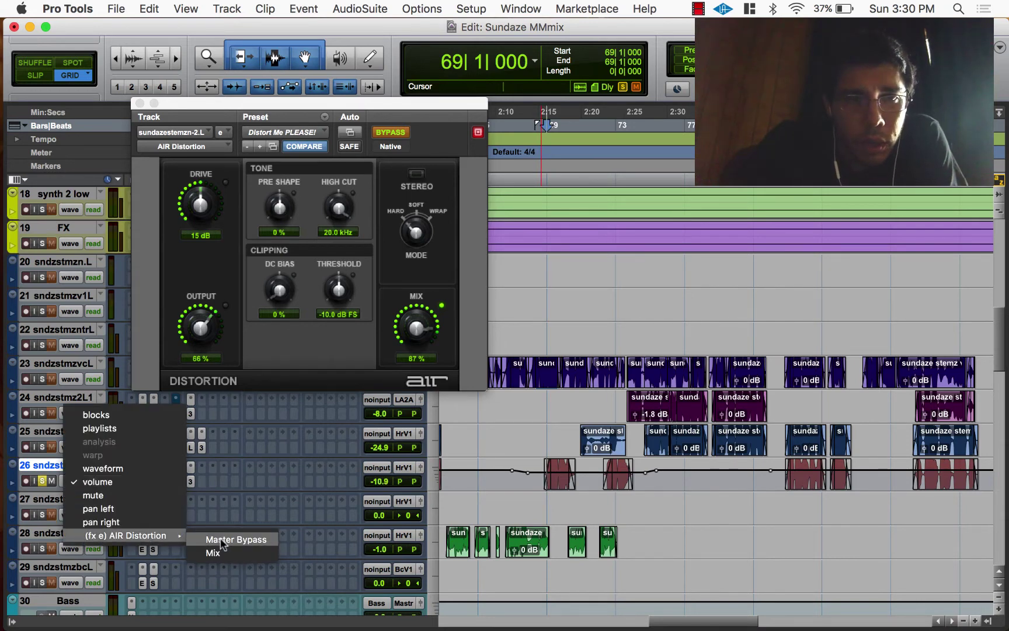
pyautogui.click(220, 541)
pyautogui.press('super+bracketleft')
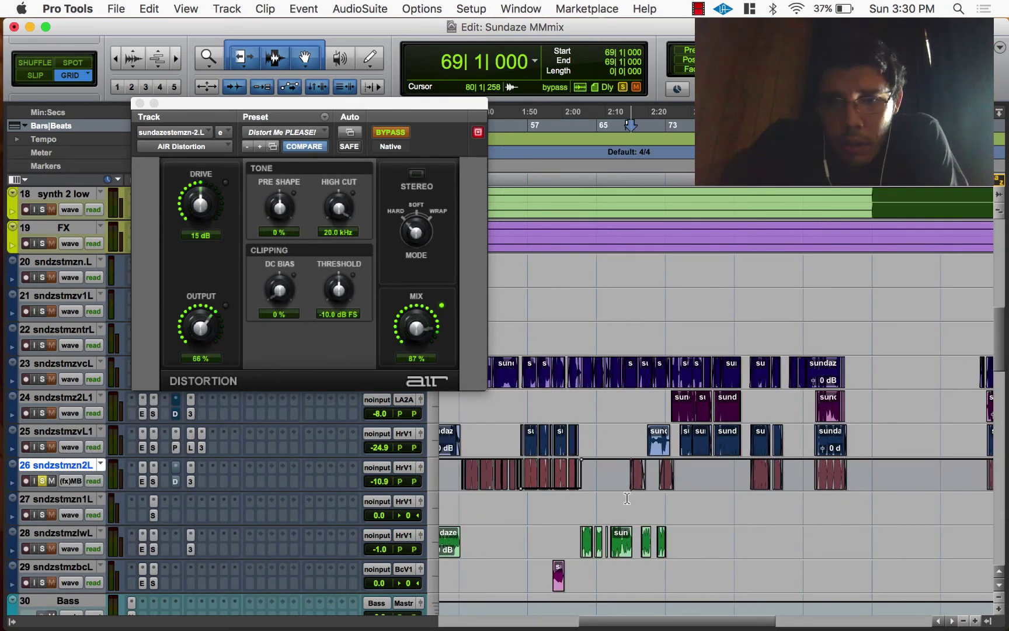
pyautogui.press('super+bracketright')
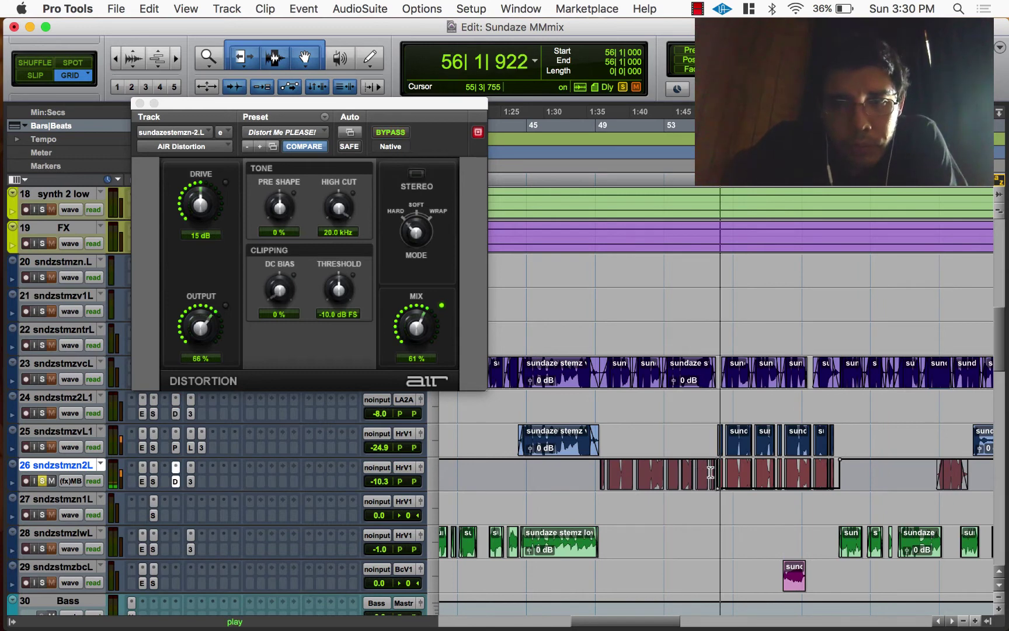
# - Play the soloed track 26 through its distortion bypass automation, from 56|1|000 and from 49|1|000
pyautogui.click(42, 481)
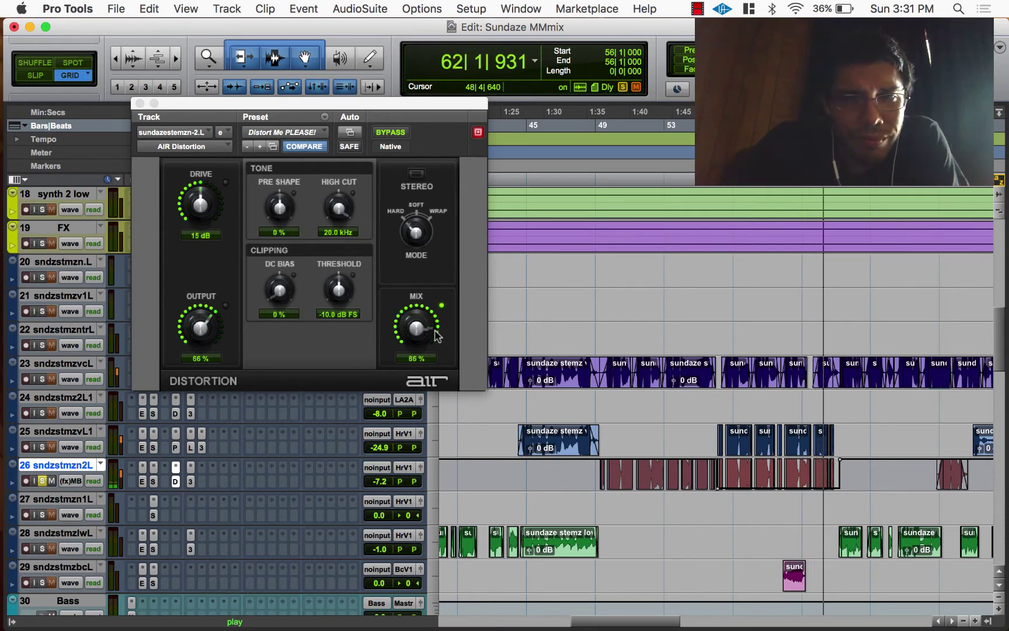
pyautogui.press('space')
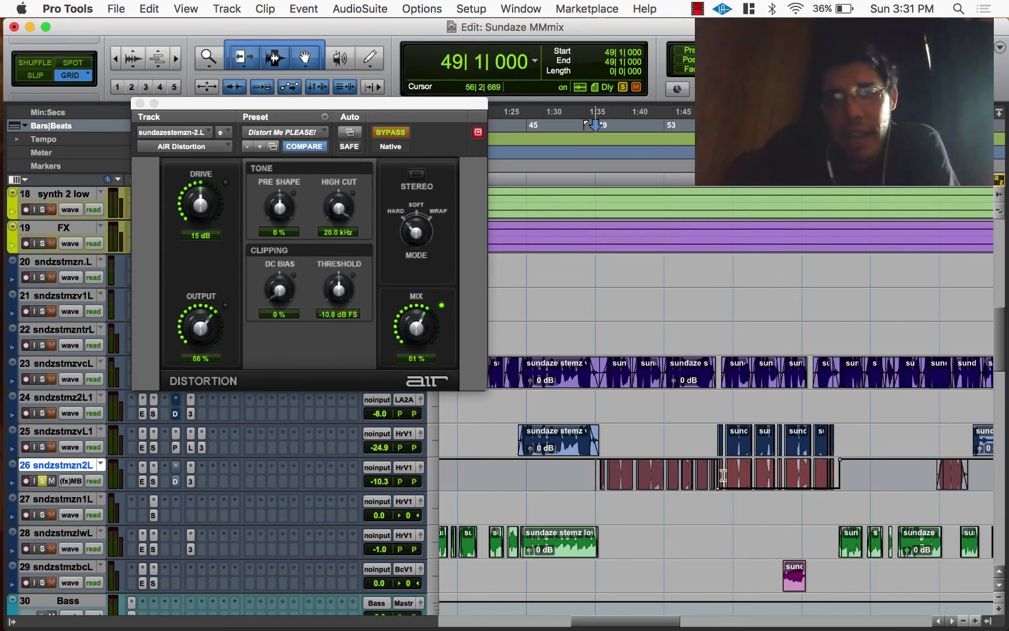
pyautogui.press('space')
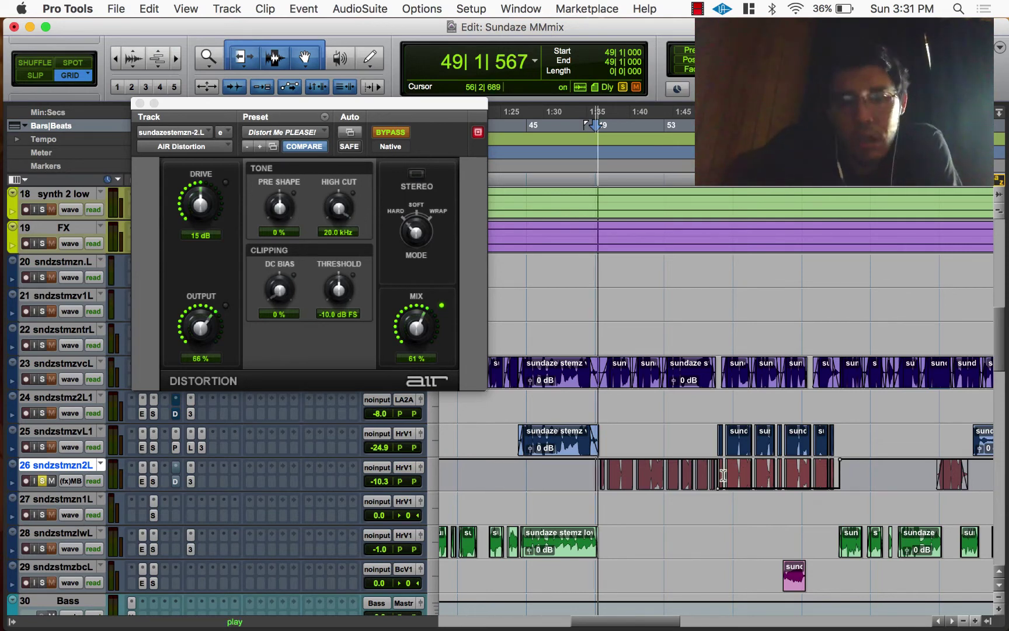
pyautogui.press('space')
# - Unsolo track 26 and play the passage from 49|1|000 in the full mix
pyautogui.click(43, 481)
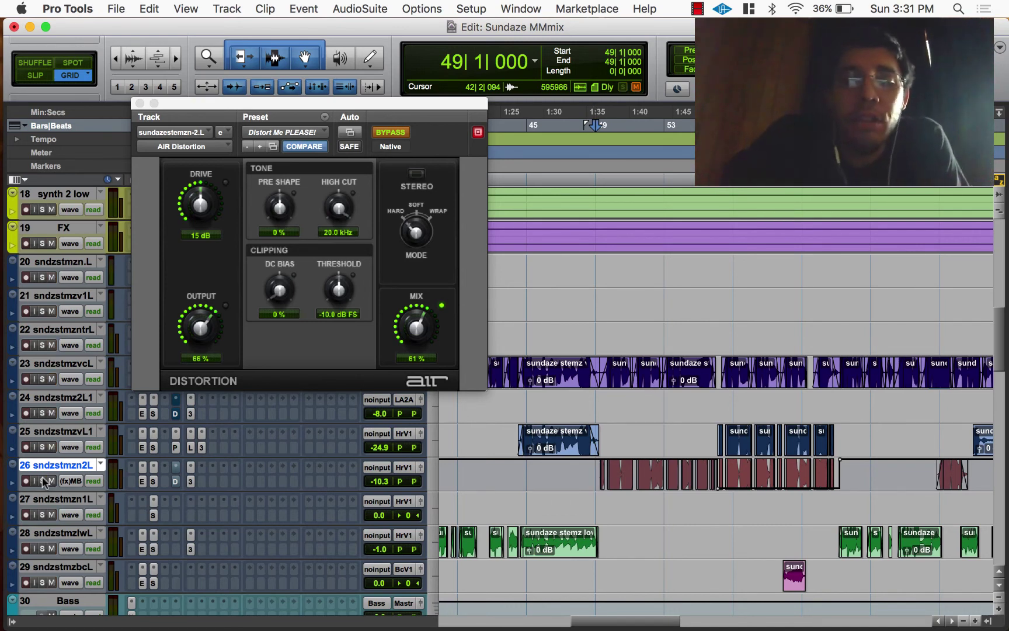
pyautogui.press('space')
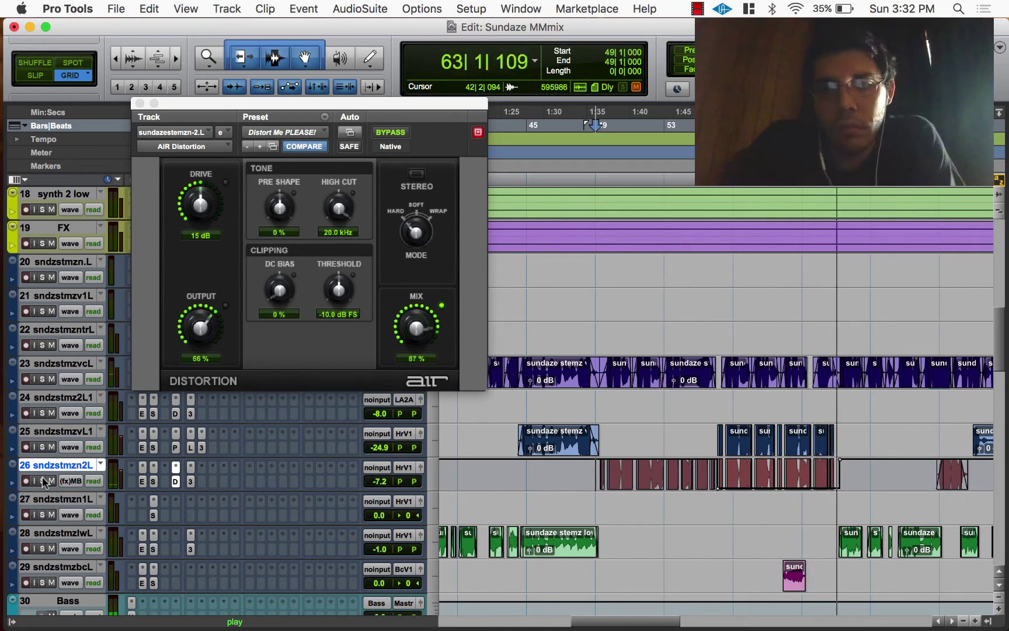
pyautogui.press('space')
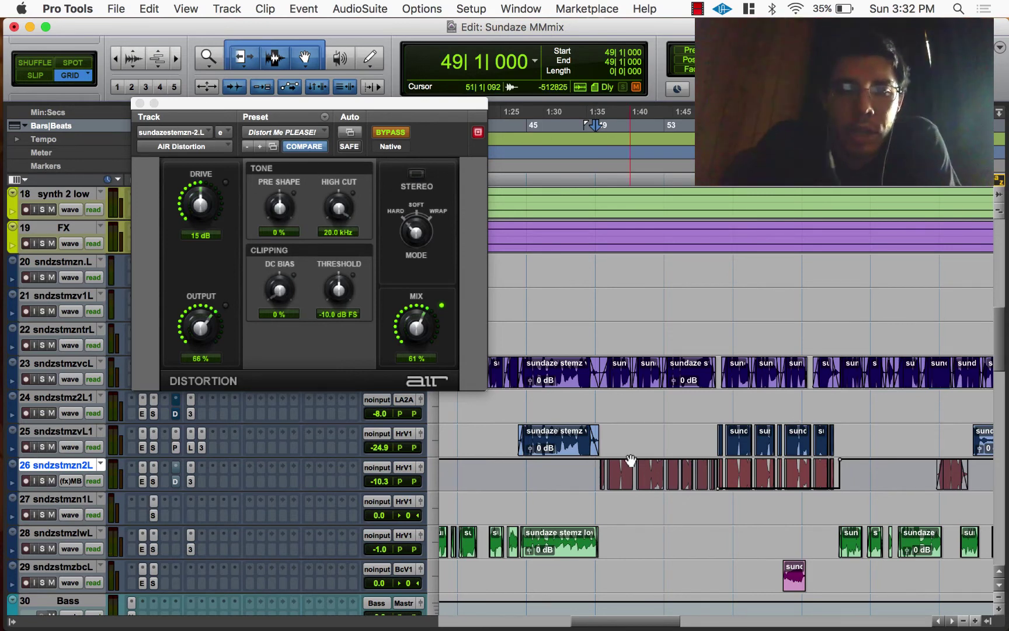
# - Examine the Little Alter Boy send on the HarmonyVocls track and the Little AlterBoy insert on track 62, closing both windows
pyautogui.scroll(-15, 542, 554)
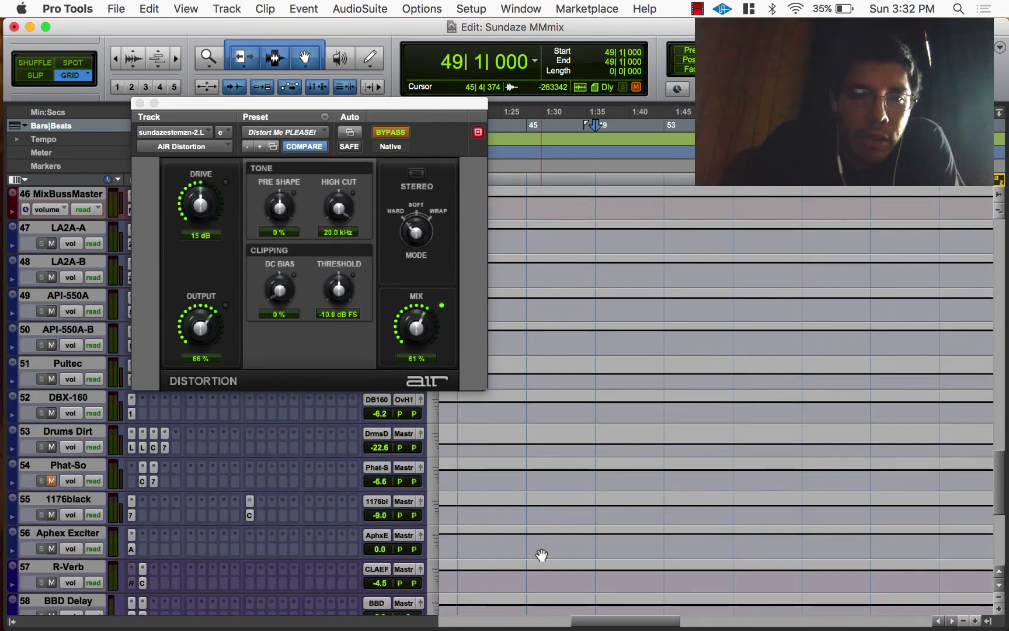
pyautogui.scroll(3, 542, 555)
pyautogui.scroll(3, 283, 480)
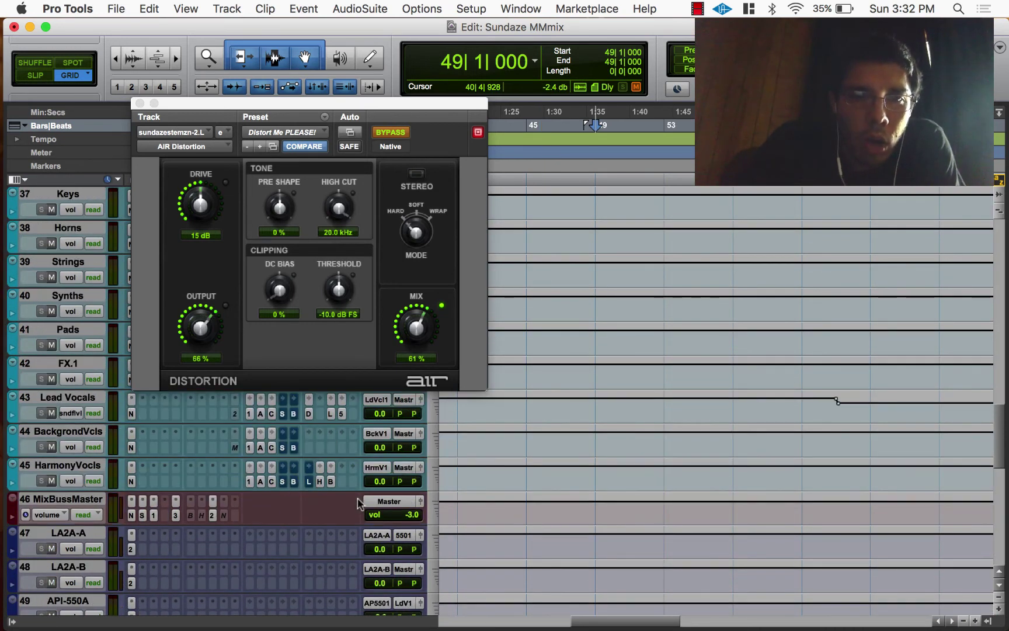
pyautogui.click(310, 481)
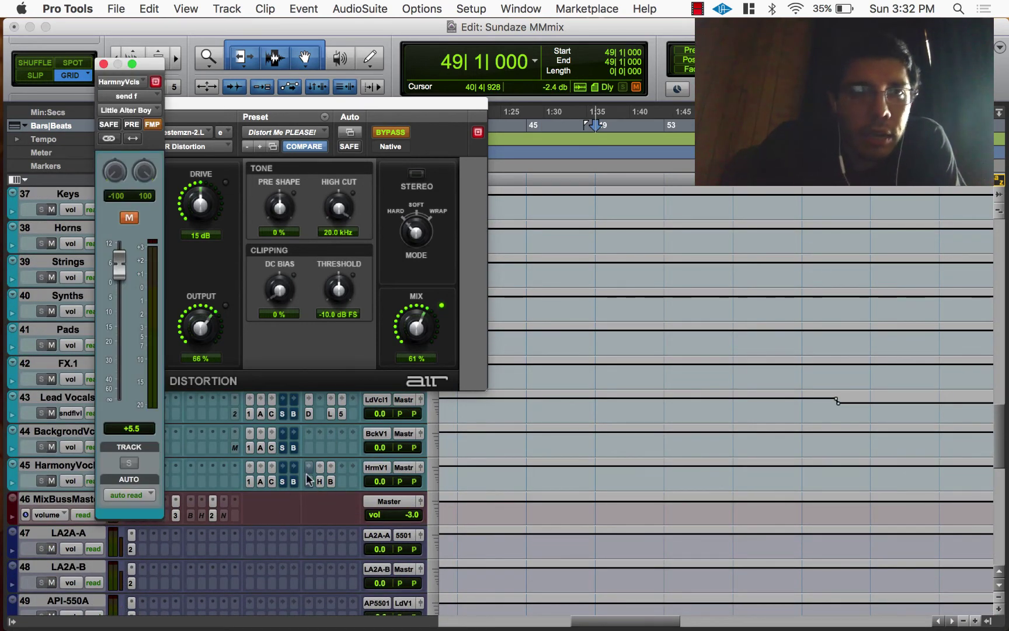
pyautogui.scroll(-19, 350, 546)
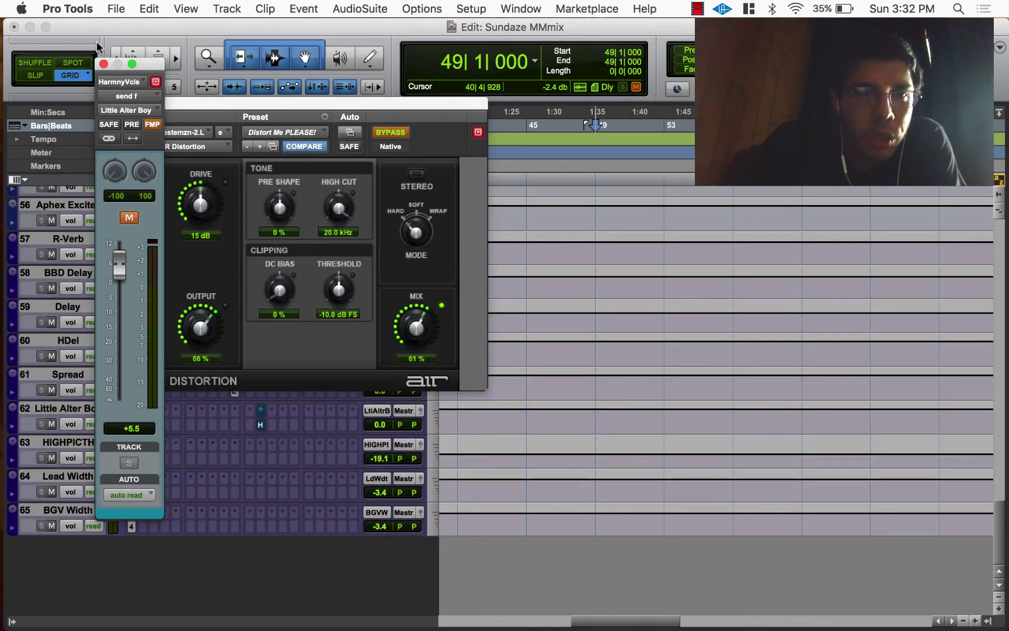
pyautogui.click(103, 63)
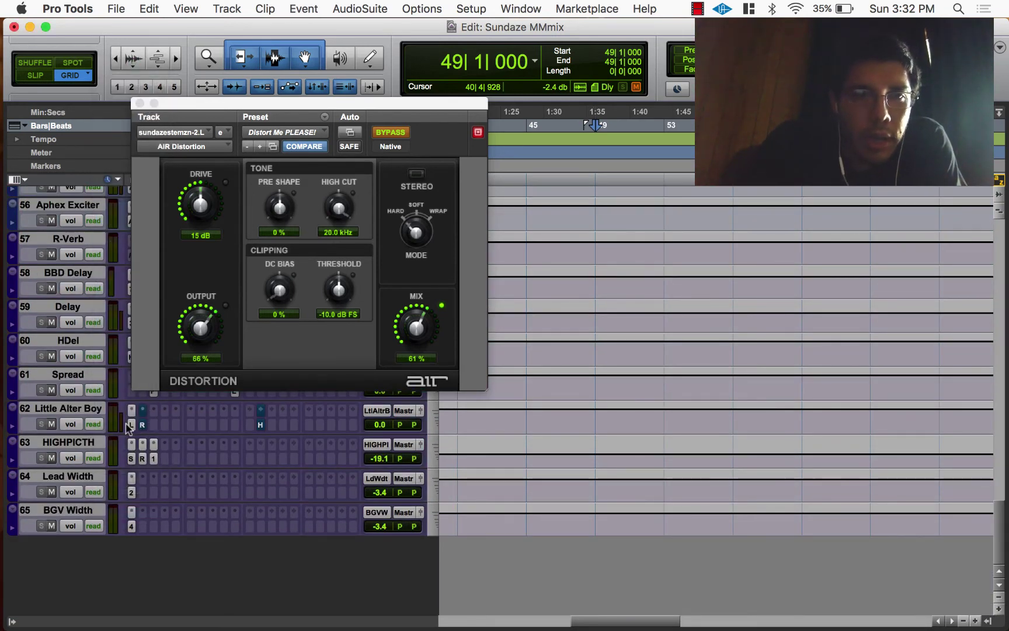
pyautogui.click(288, 435)
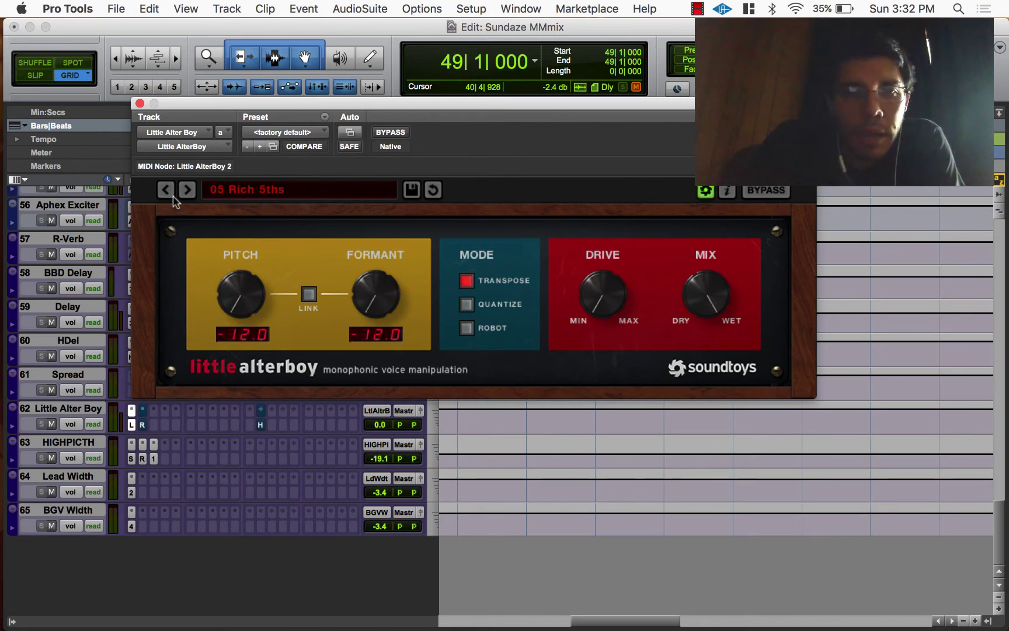
pyautogui.click(140, 103)
# - Place the playback cursor at 92|1|000 on track 22 and play the section at the end of the vocal clips
pyautogui.scroll(20, 234, 350)
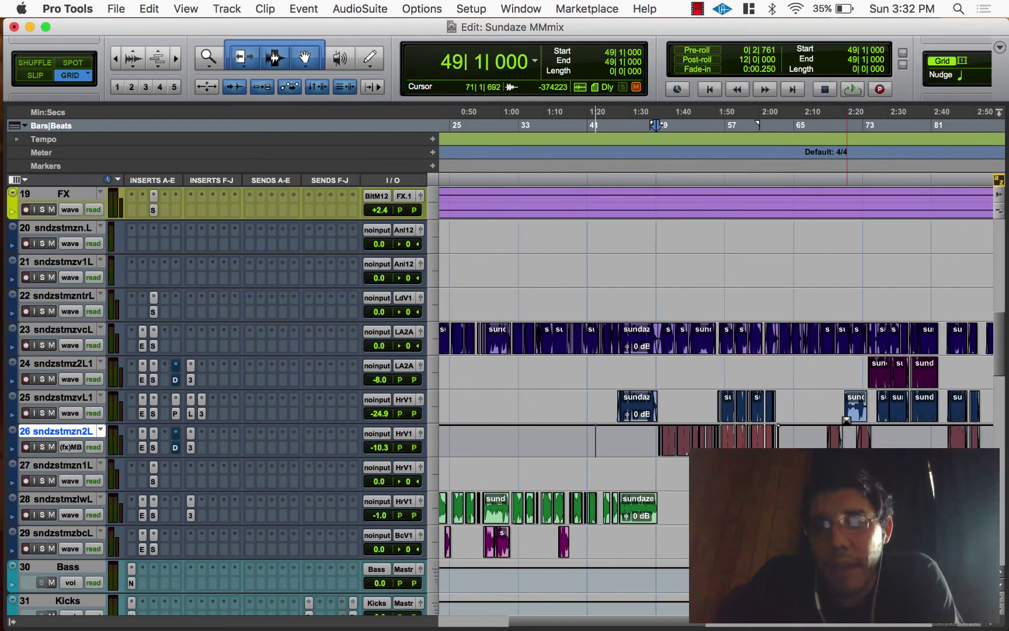
pyautogui.hscroll(5, 846, 421)
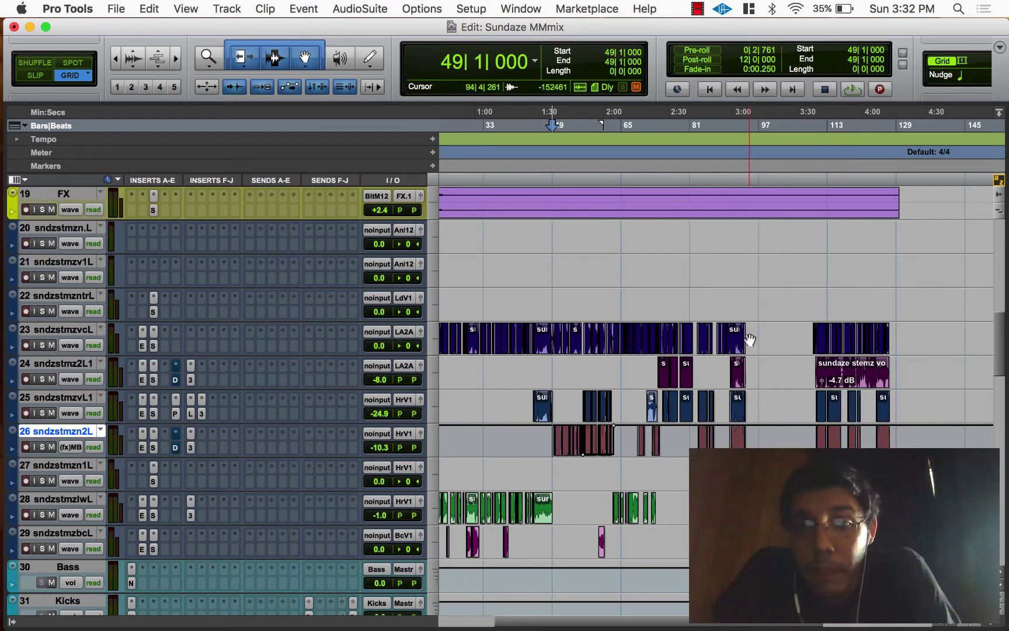
pyautogui.click(736, 296)
pyautogui.click(736, 297)
pyautogui.press('space')
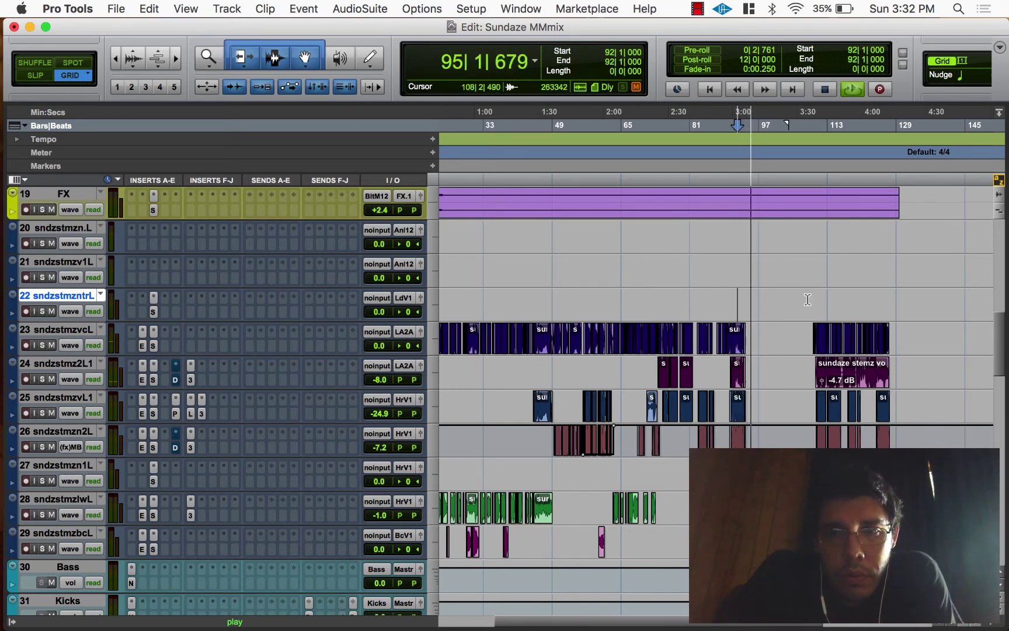
pyautogui.scroll(2, 806, 301)
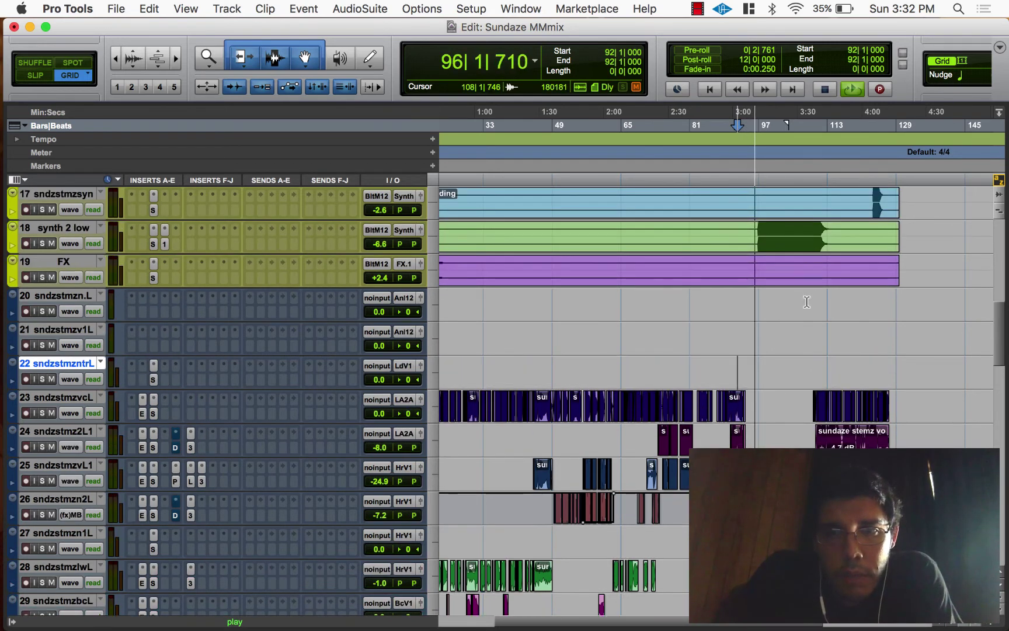
pyautogui.scroll(-4, 797, 368)
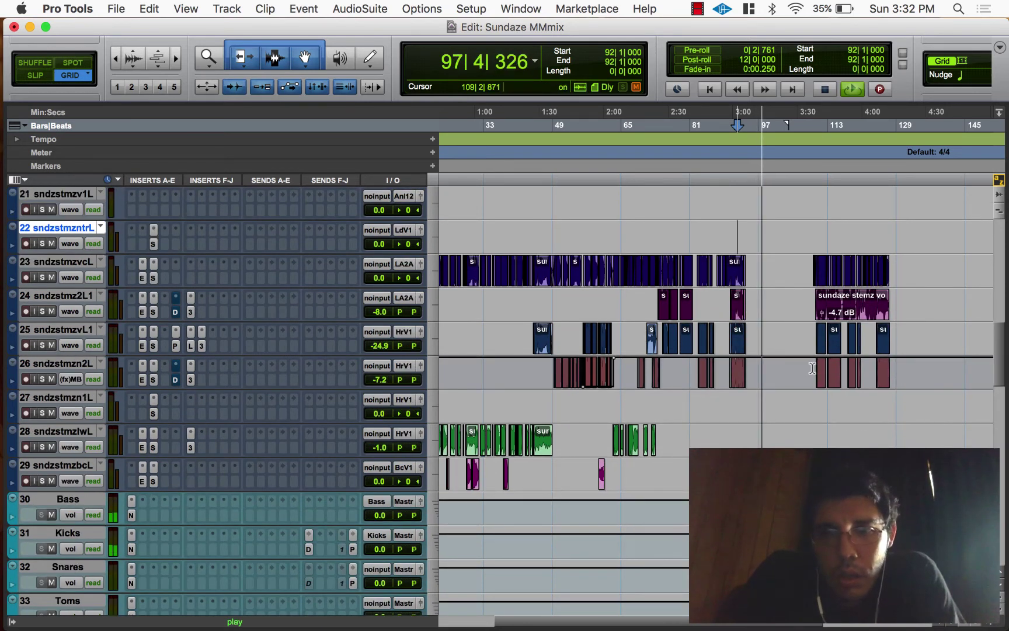
pyautogui.press('space')
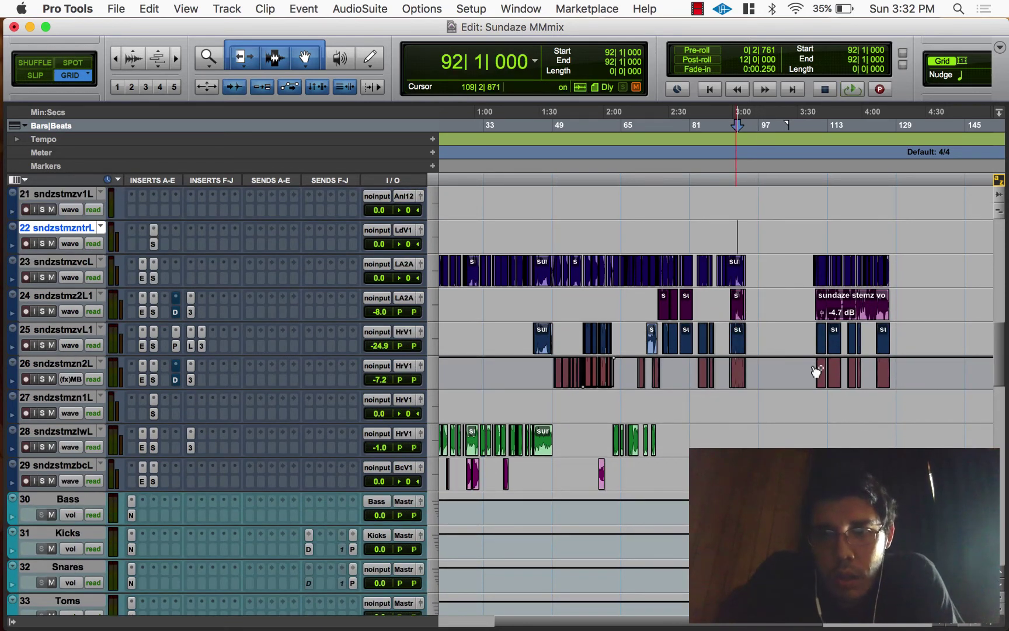
# - Play the last vocal section from 108|1|746 on track 25 through the end of its clips around bar 127
pyautogui.press('space')
pyautogui.click(809, 334)
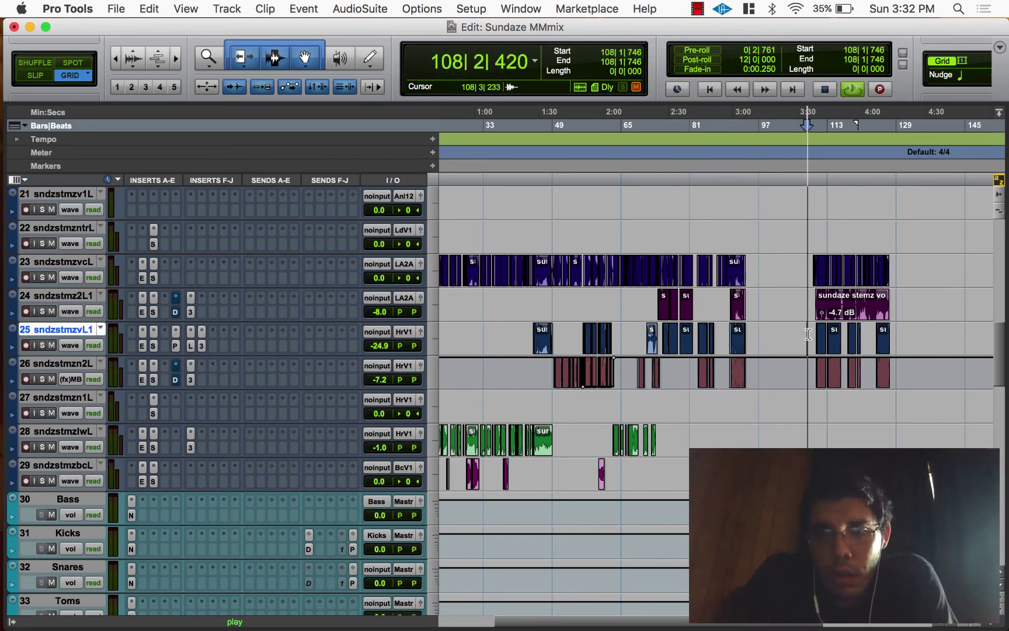
pyautogui.press('super+bracketright')
pyautogui.press('super+bracketright')
pyautogui.press('super+bracketright')
pyautogui.press('super+bracketright')
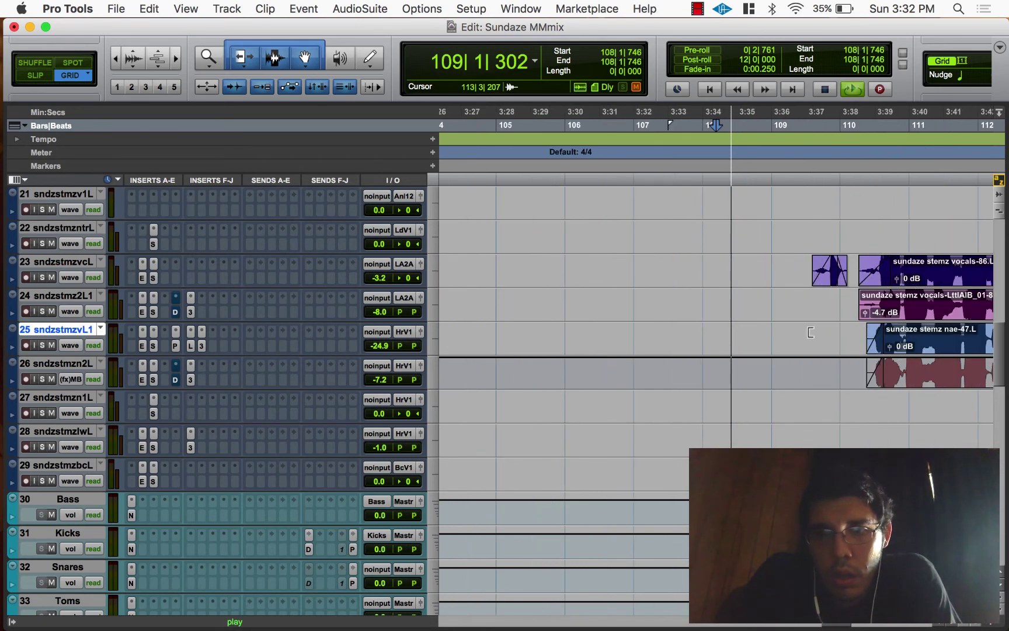
pyautogui.press('super+bracketright')
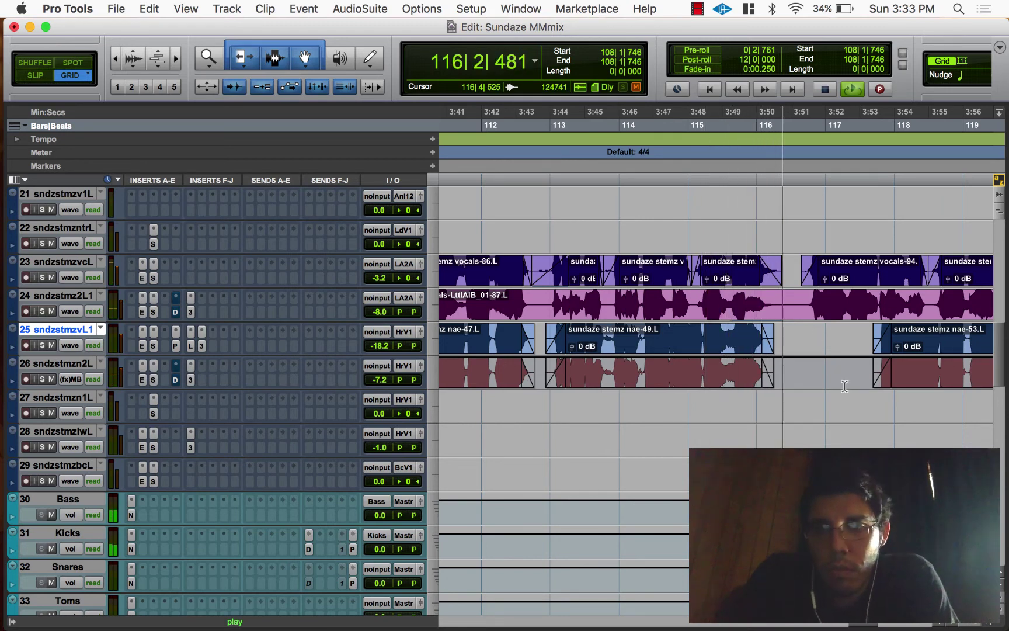
pyautogui.hscroll(5, 824, 374)
pyautogui.hscroll(2, 827, 388)
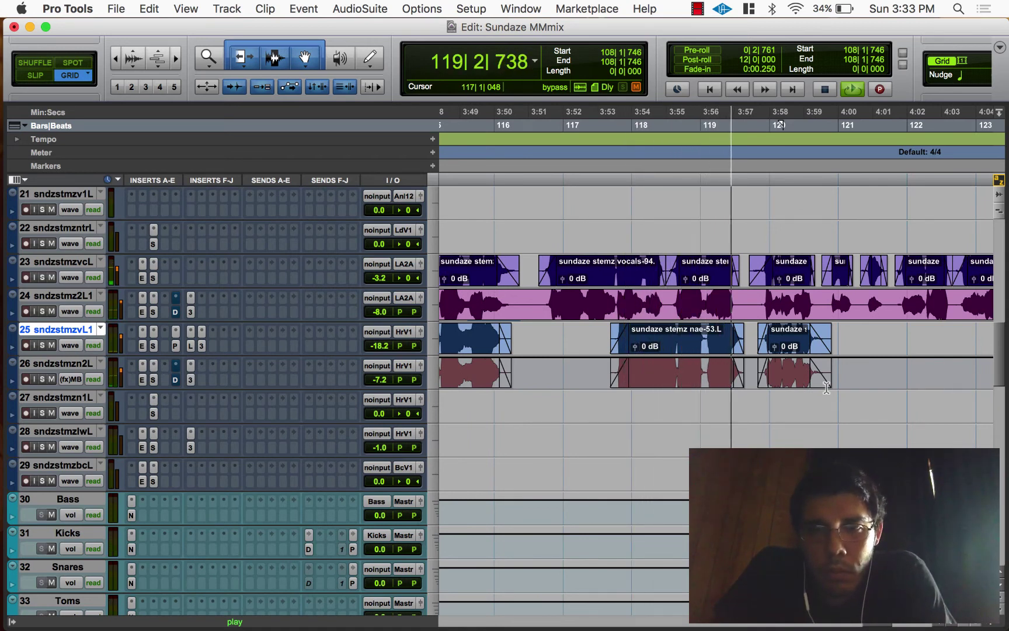
pyautogui.hscroll(1, 826, 387)
pyautogui.hscroll(4, 826, 387)
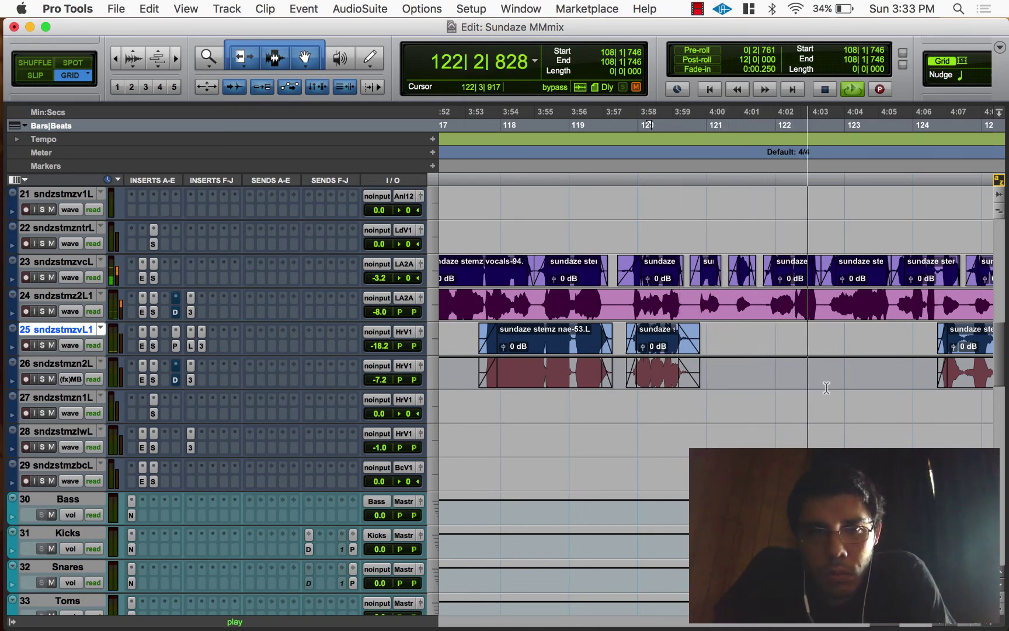
pyautogui.press('r')
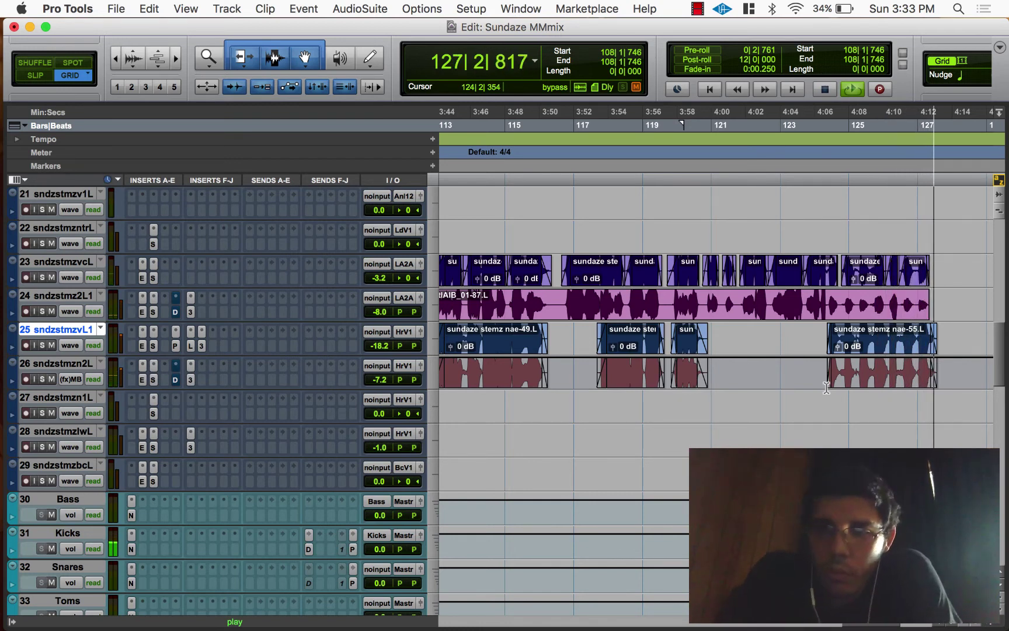
pyautogui.press('space')
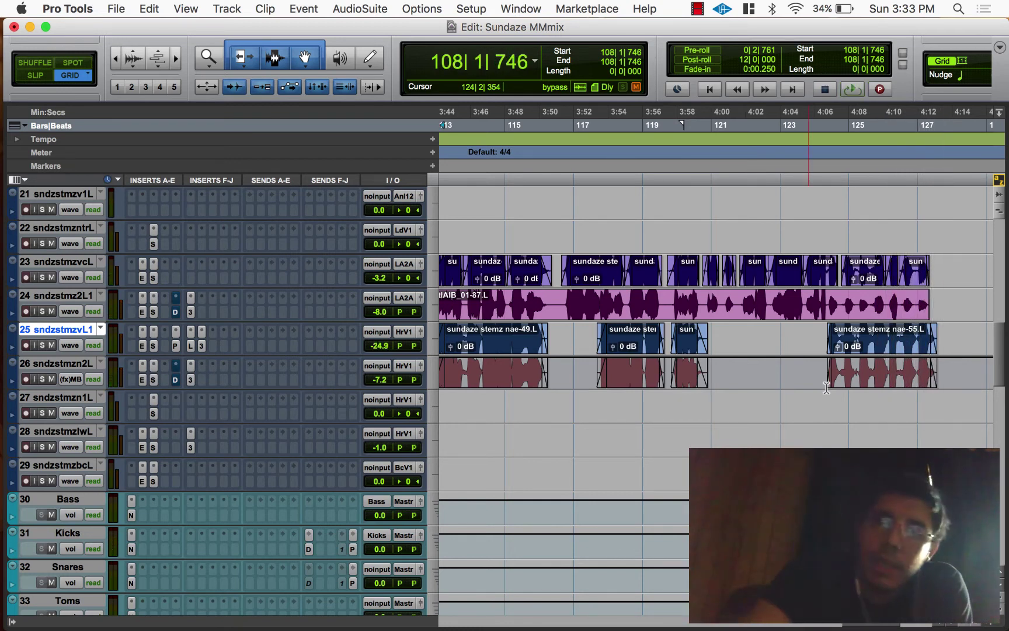
pyautogui.press('r')
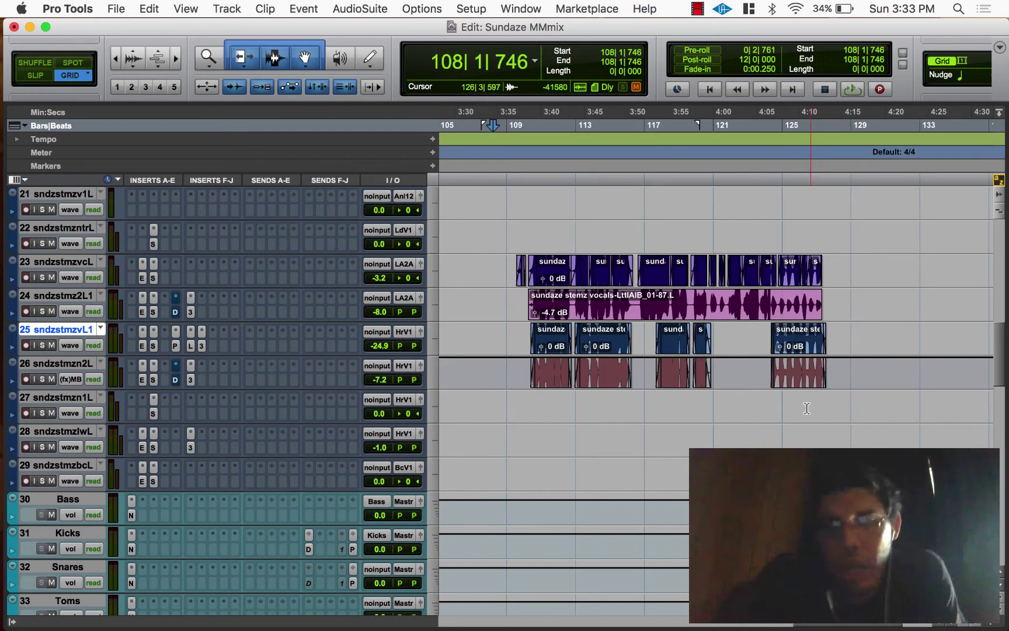
# - Examine the SansAmp PSA-1 insert on track 25 and close its window
pyautogui.click(176, 345)
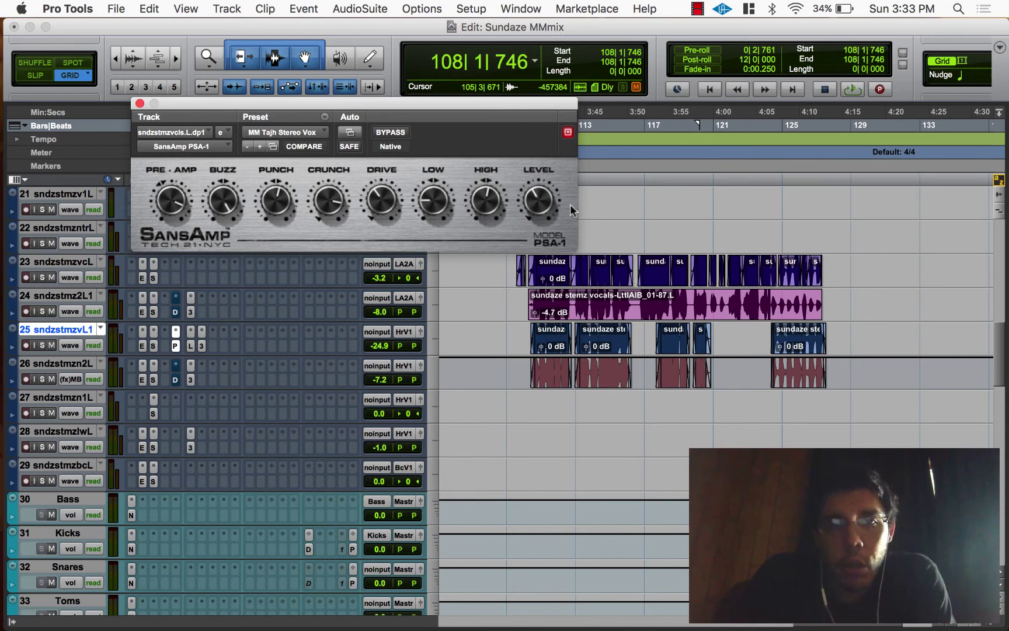
pyautogui.click(220, 132)
pyautogui.click(139, 104)
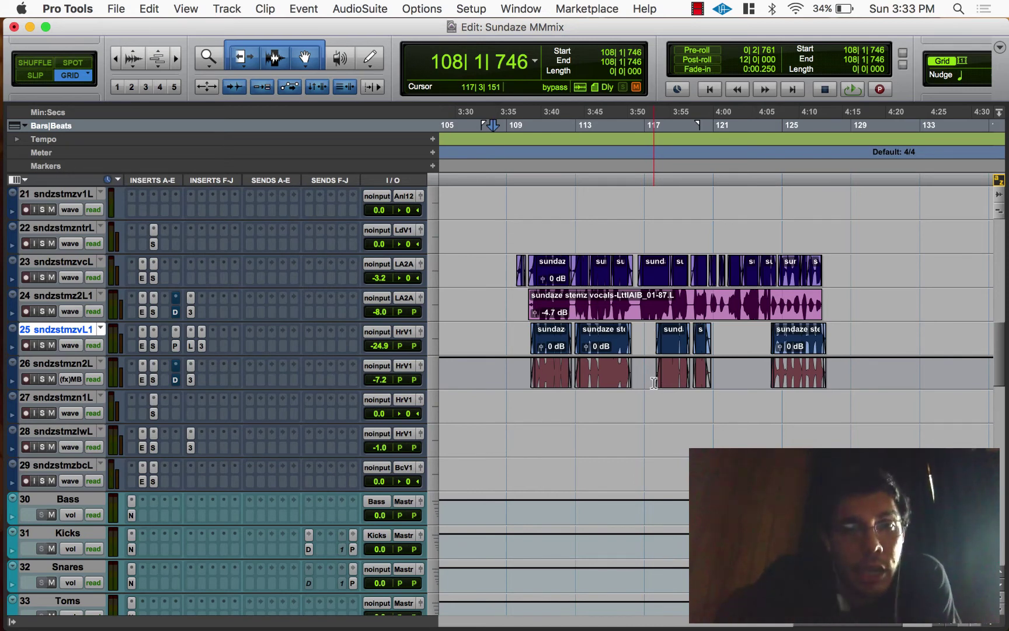
# - Check the CLAEFF send on the Lead Vocals track and close its send window
pyautogui.scroll(-13, 299, 434)
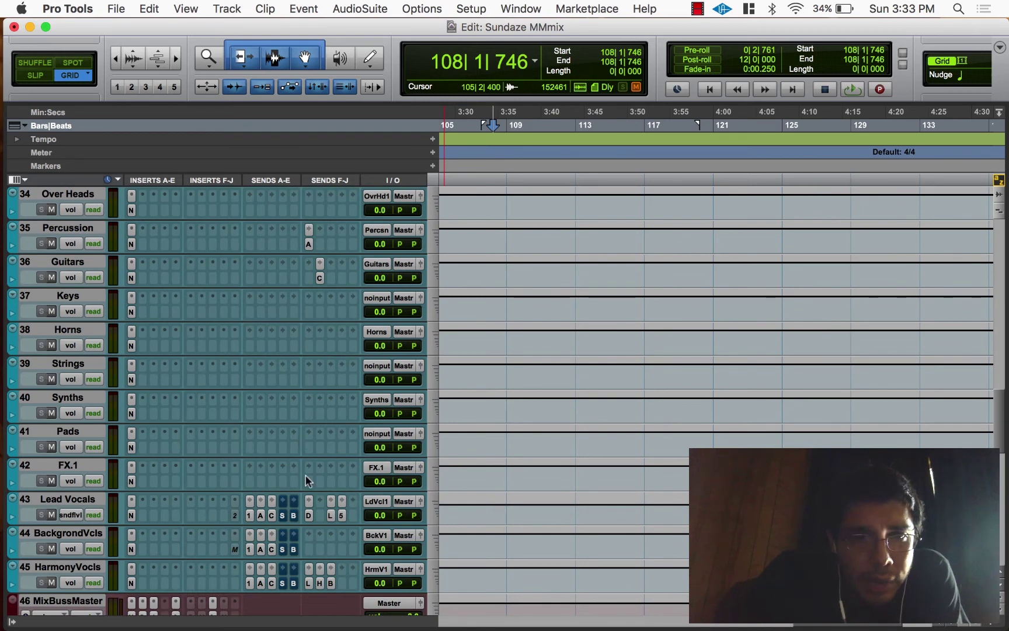
pyautogui.scroll(-2, 306, 517)
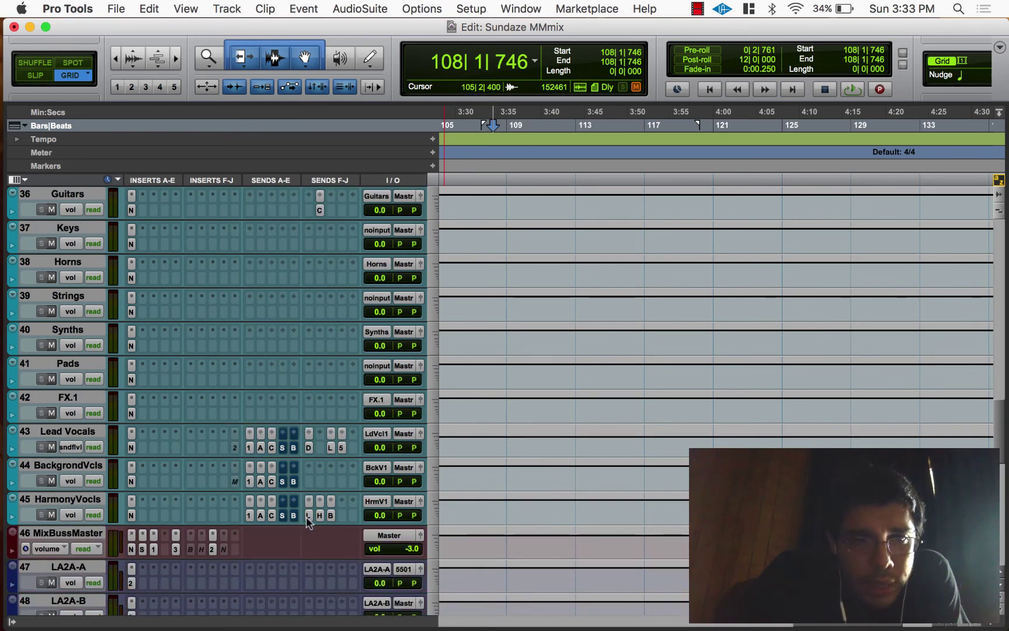
pyautogui.click(271, 447)
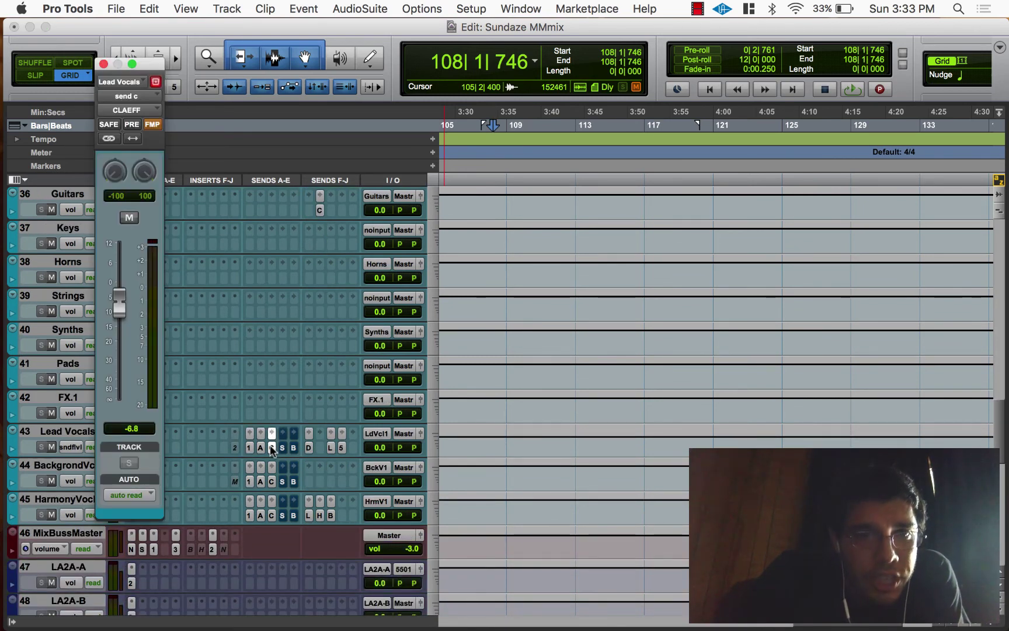
pyautogui.click(272, 448)
pyautogui.click(272, 447)
pyautogui.click(271, 447)
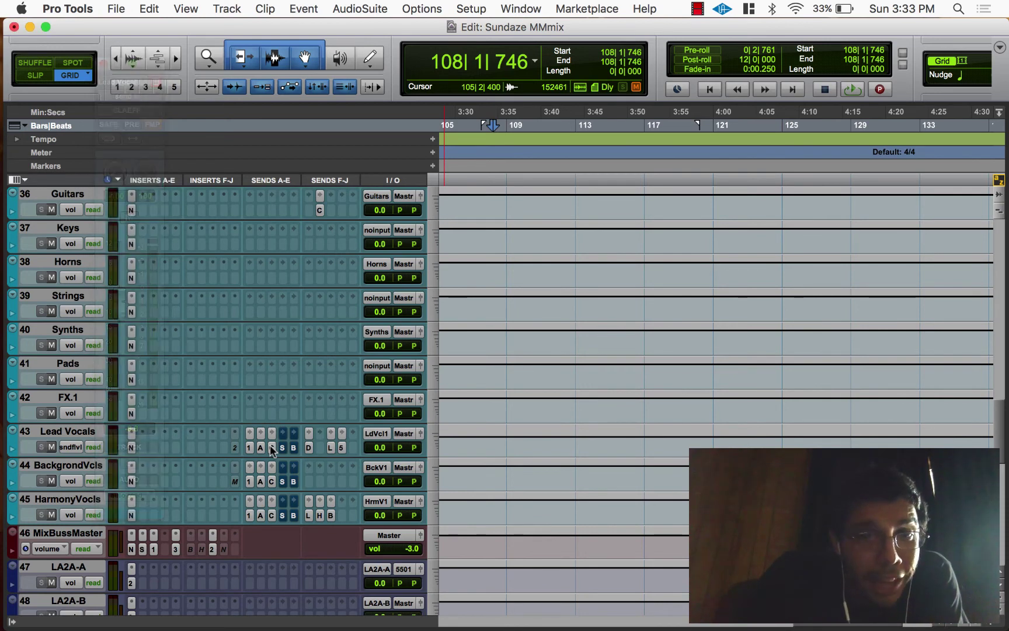
# - Open the CLA Unplugged insert on the R-Verb track and move its window clear of the track list
pyautogui.scroll(-11, 270, 450)
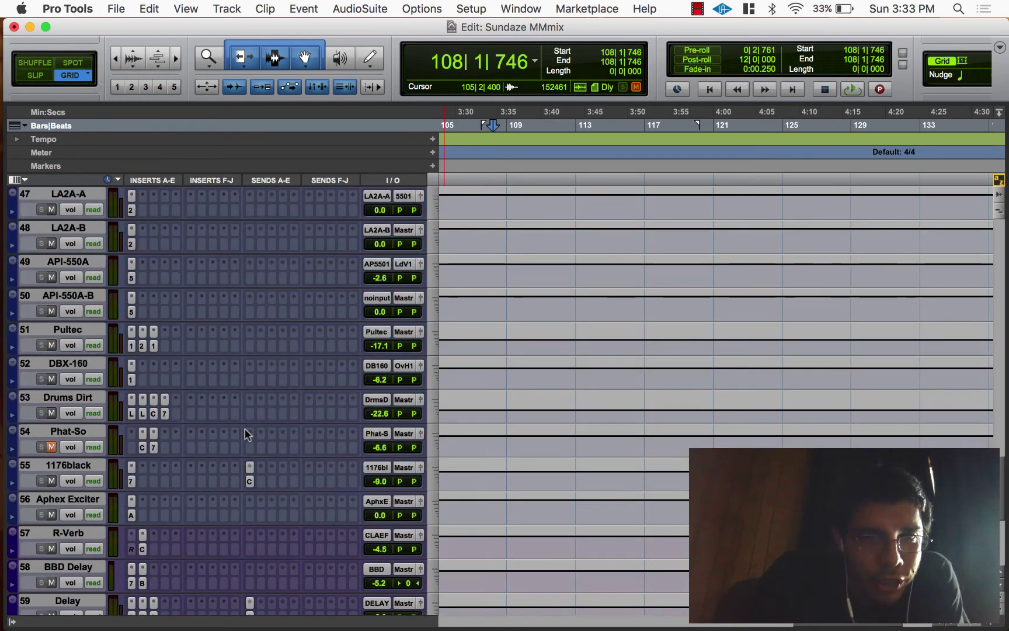
pyautogui.click(142, 548)
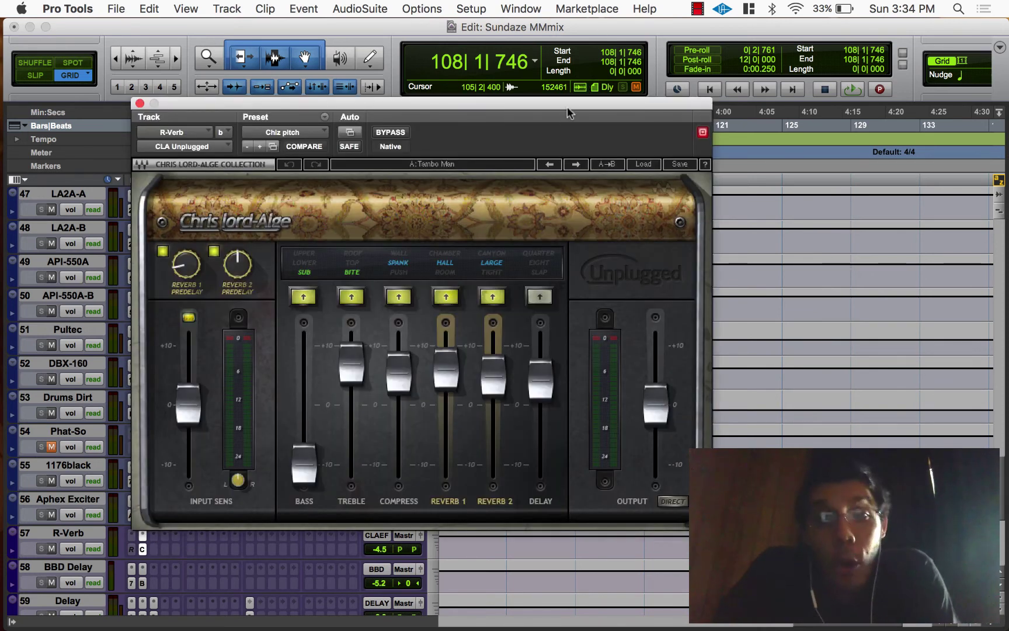
pyautogui.moveTo(567, 110); pyautogui.dragTo(708, 131)
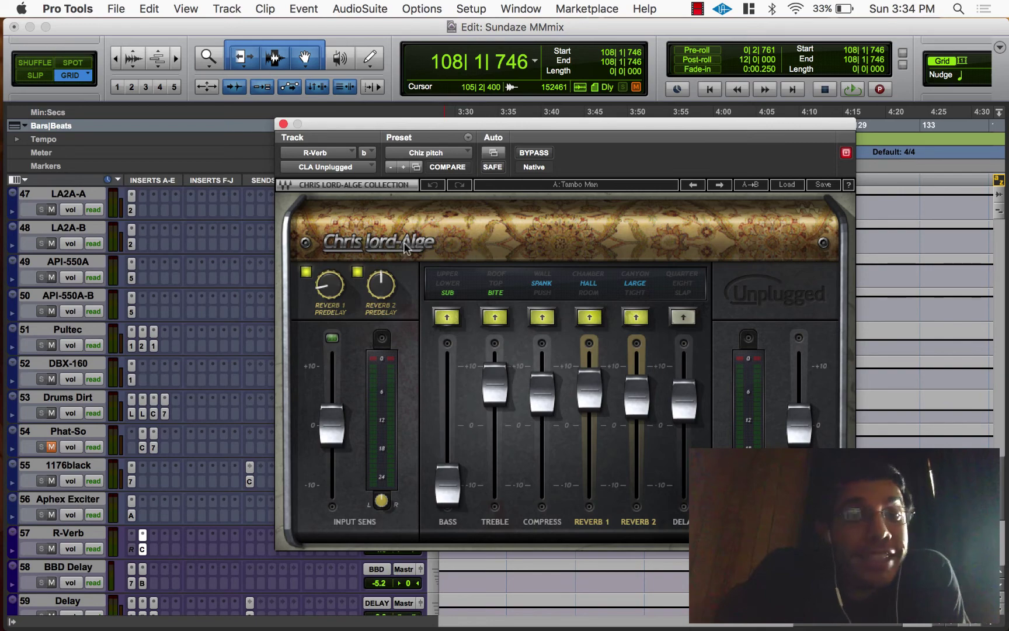
pyautogui.moveTo(362, 124); pyautogui.dragTo(623, 134)
# - Select the range from 5|1|000 to 12|1|000 on track 23, beneath the first vocal clips
pyautogui.scroll(15, 239, 285)
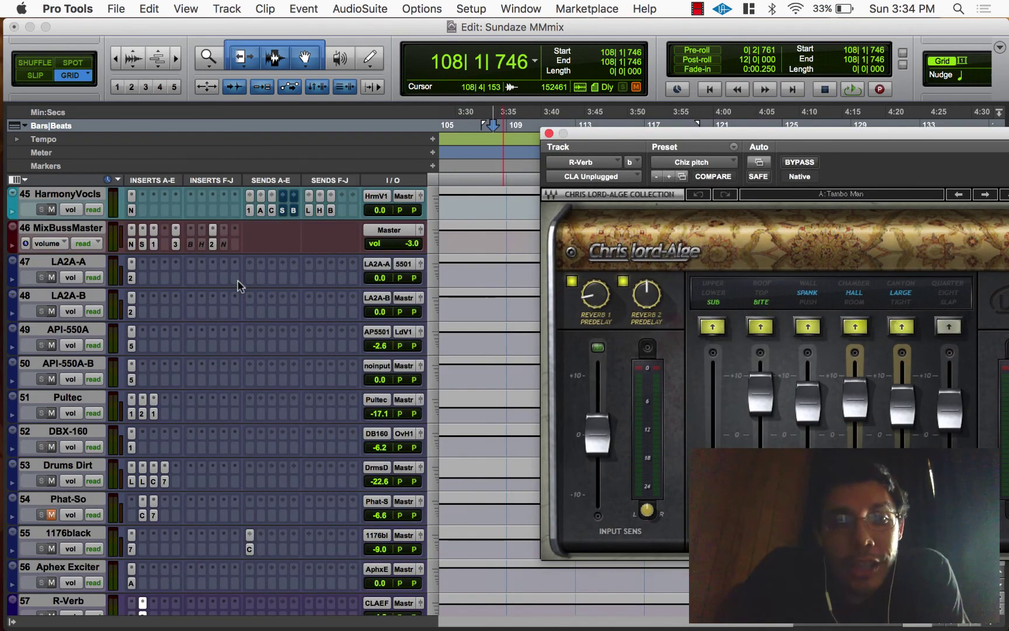
pyautogui.press('e')
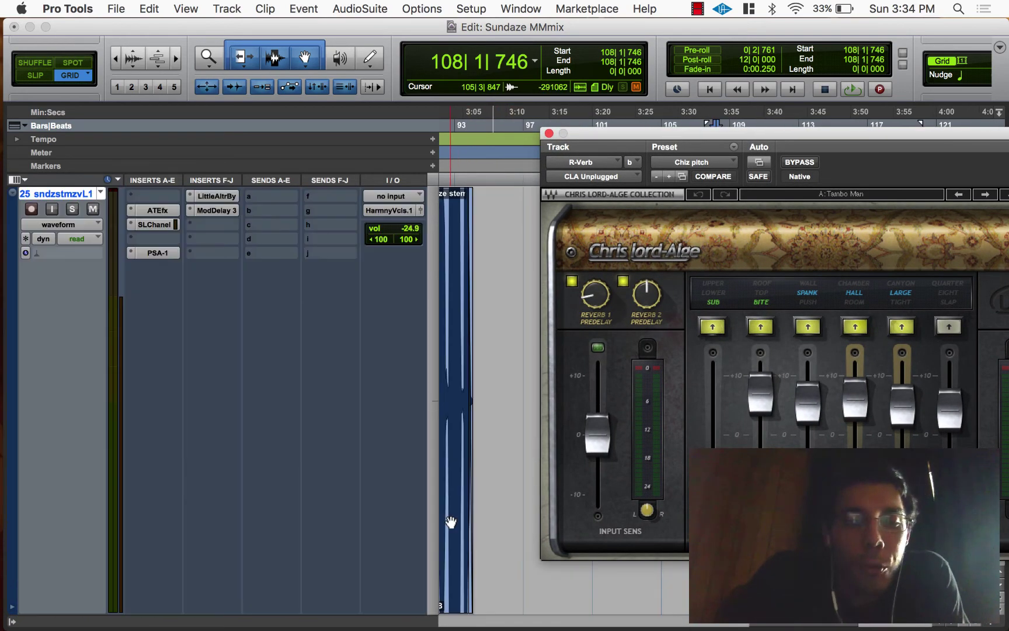
pyautogui.hscroll(-10, 451, 522)
pyautogui.press('e')
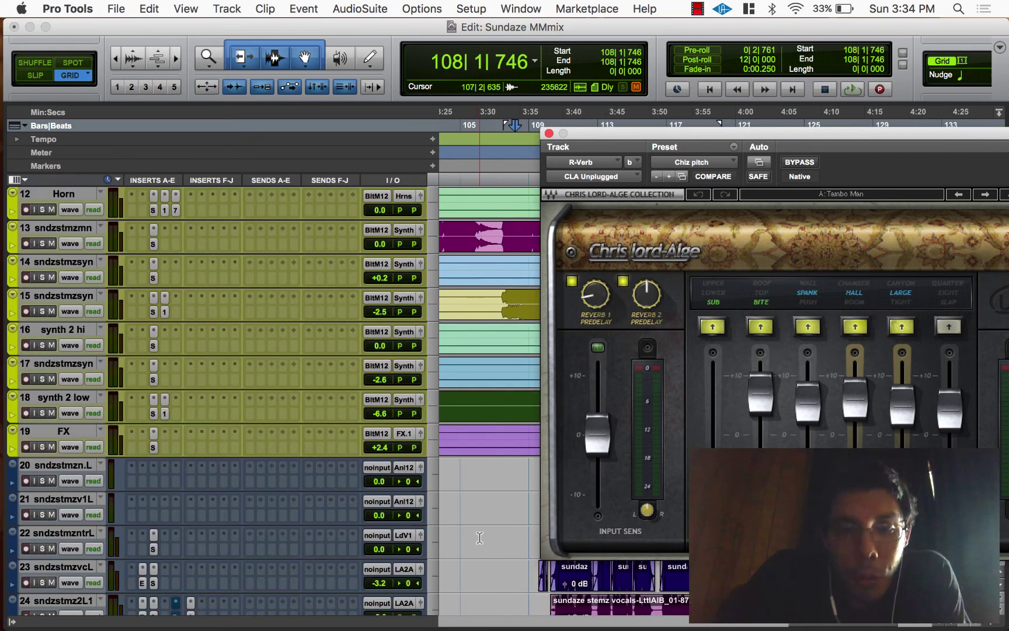
pyautogui.hscroll(-10, 480, 534)
pyautogui.scroll(-1, 479, 538)
pyautogui.hscroll(2, 479, 537)
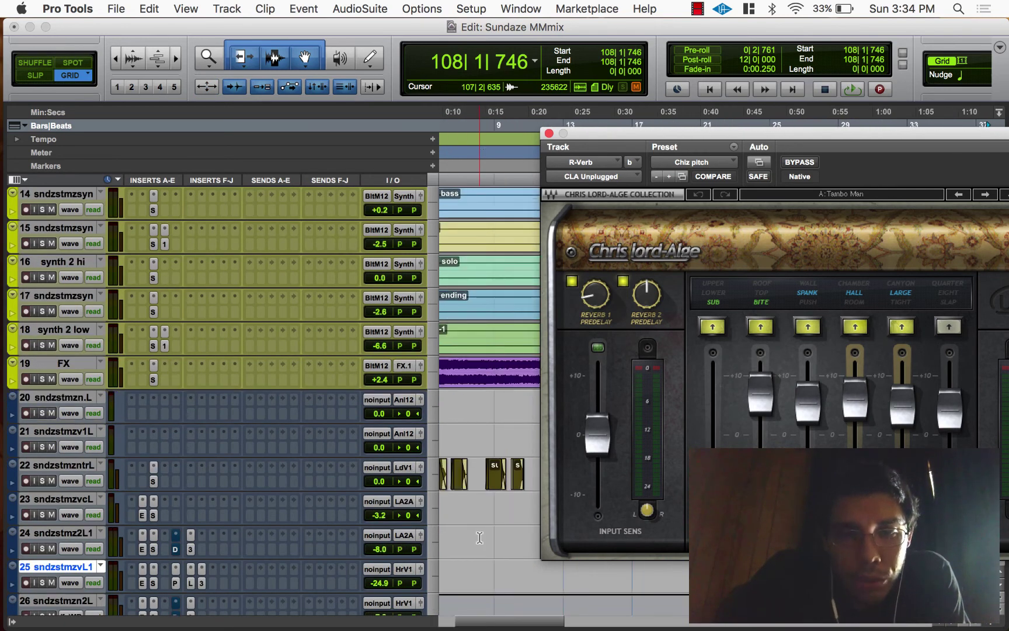
pyautogui.scroll(-2, 482, 532)
pyautogui.moveTo(474, 500); pyautogui.dragTo(536, 502)
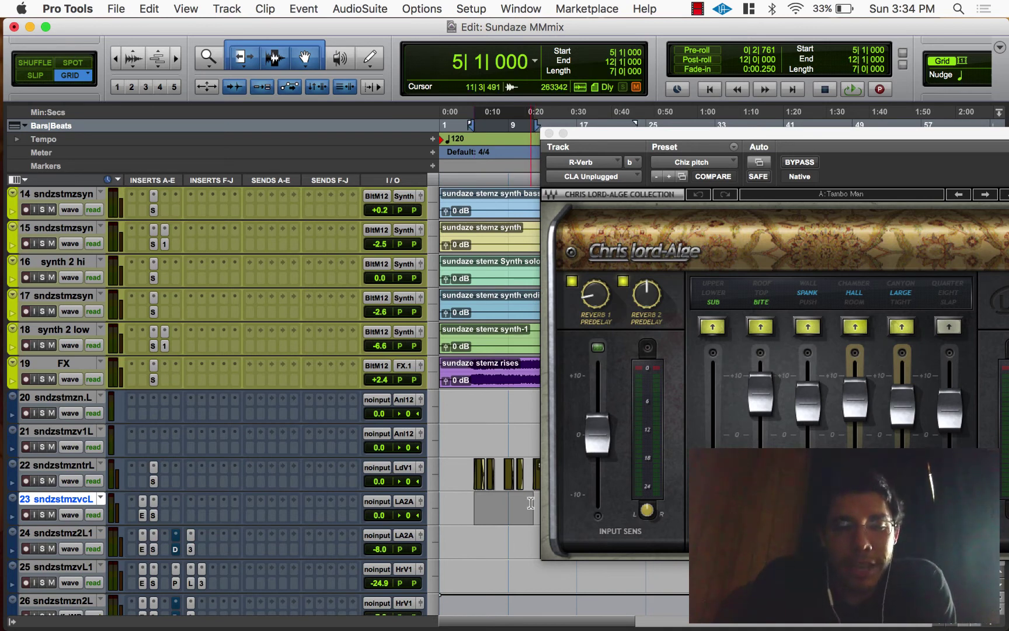
# - Play from 5|1|000 and compare the vocals with CLA Unplugged bypassed and active
pyautogui.press('space')
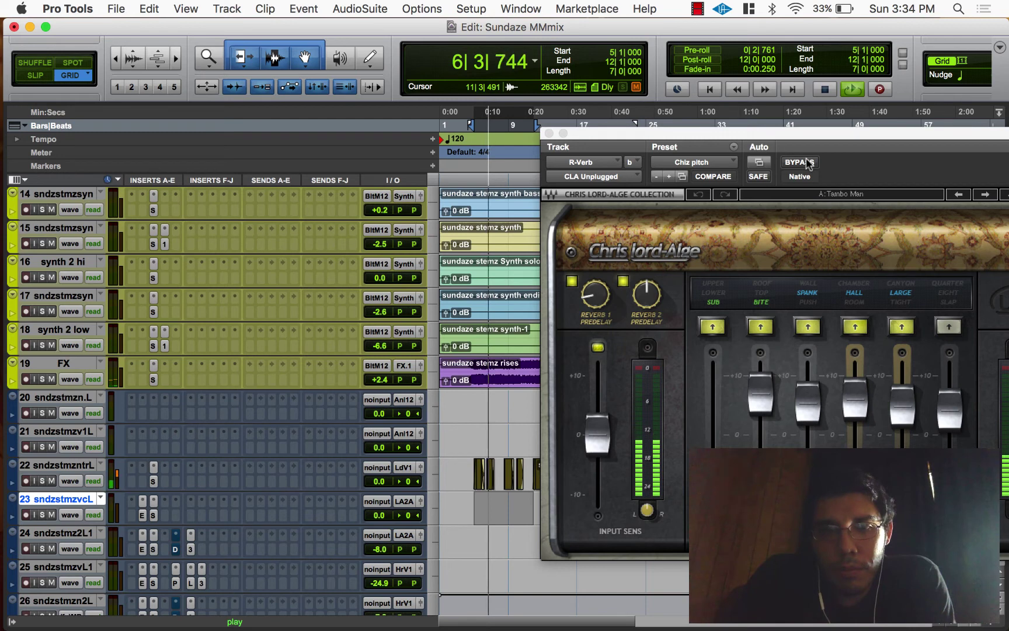
pyautogui.click(808, 163)
pyautogui.click(808, 163)
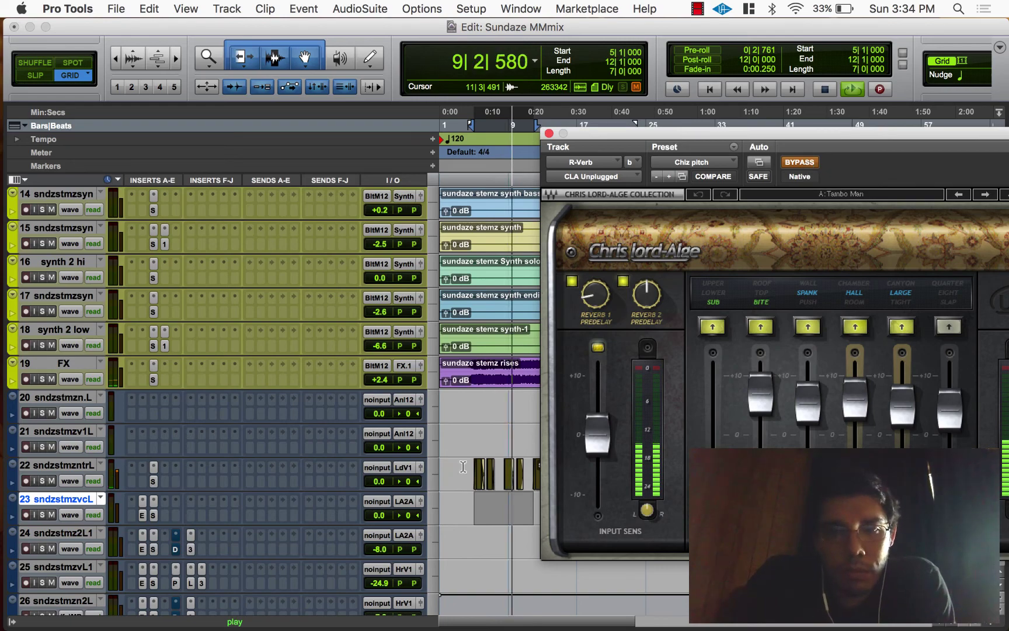
pyautogui.hscroll(2, 463, 467)
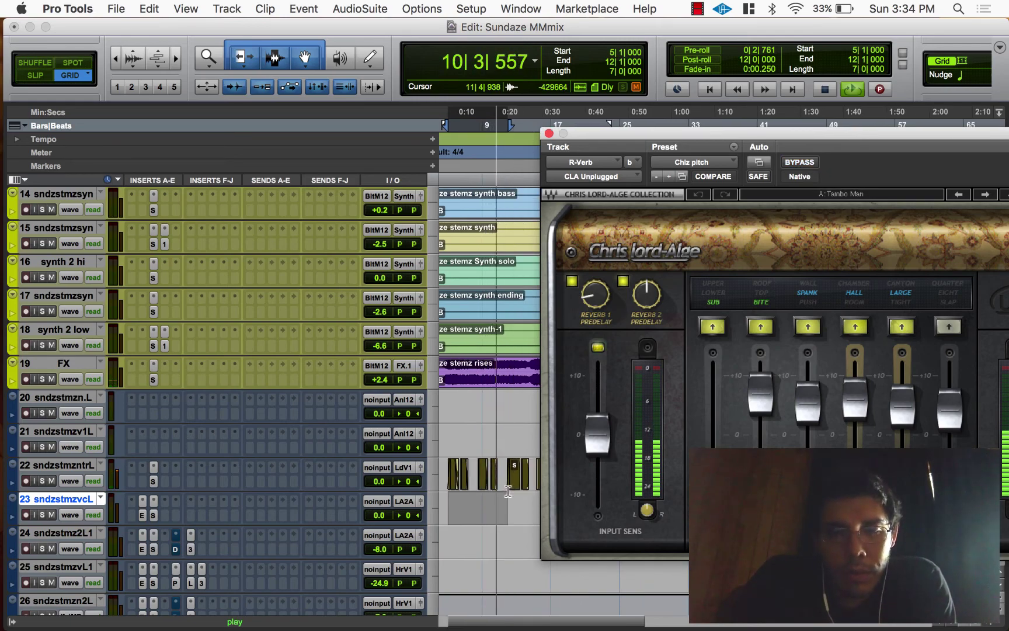
pyautogui.press('space')
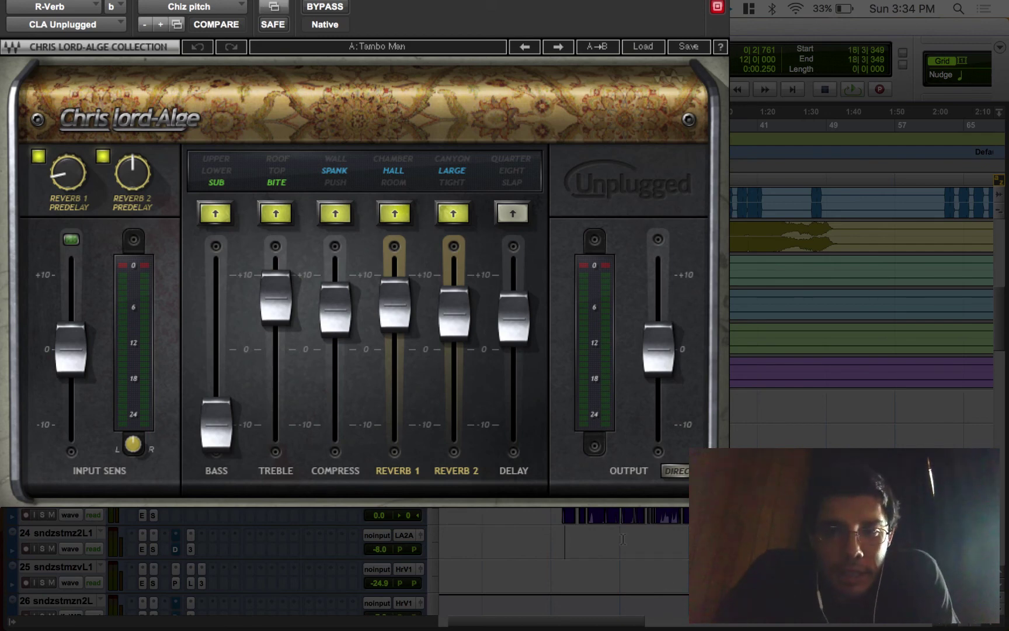
# - Select 18|3|349 to 30|1|870 on track 24 and try a Reverb 1 predelay of 64D in CLA Unplugged
pyautogui.moveTo(565, 541); pyautogui.dragTo(665, 542)
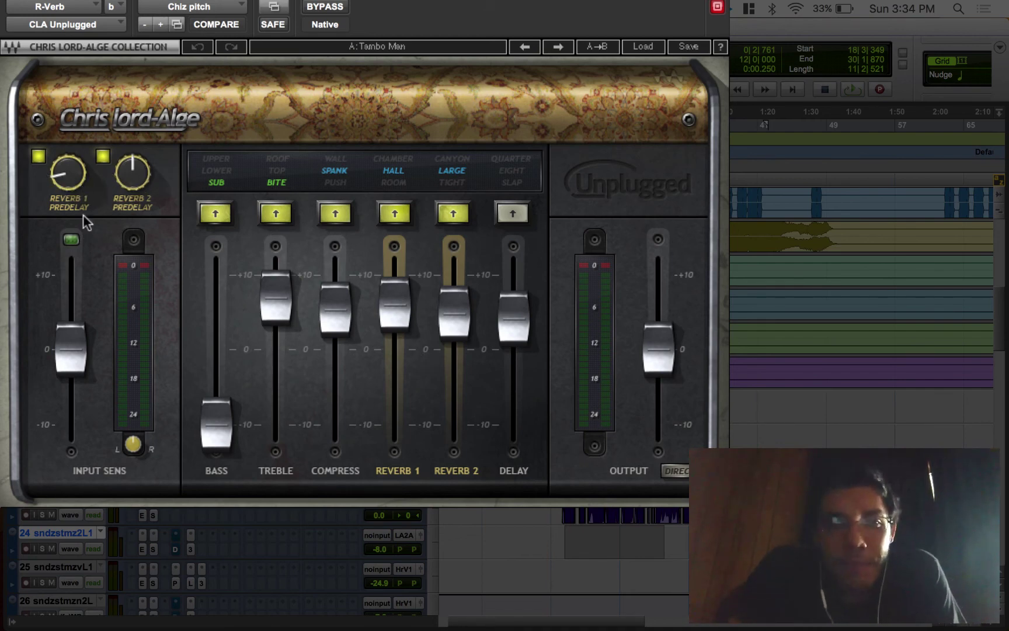
pyautogui.moveTo(67, 173); pyautogui.dragTo(68, 162)
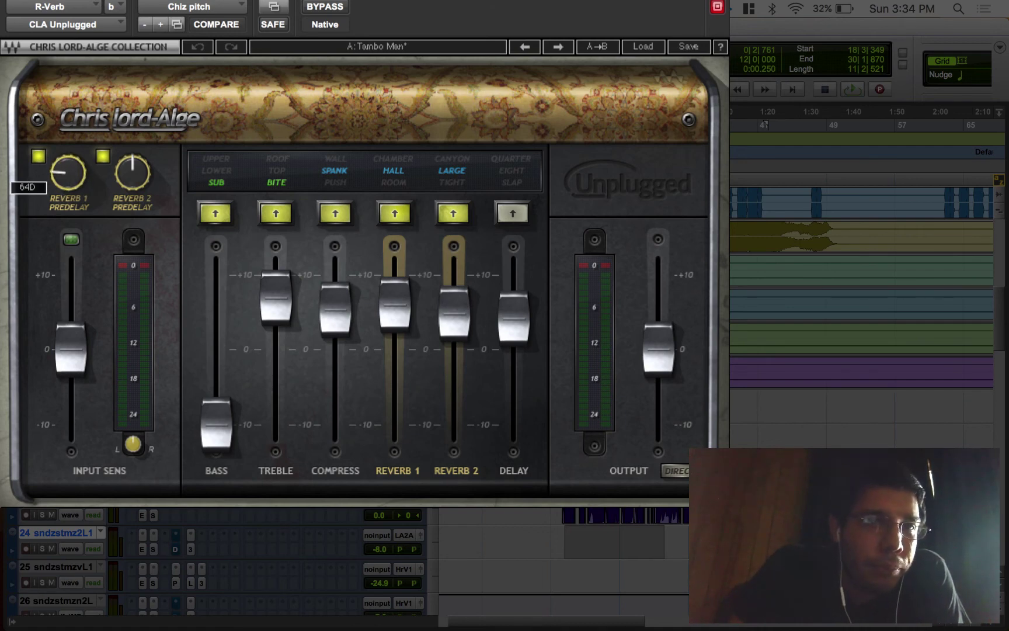
pyautogui.moveTo(129, 178)
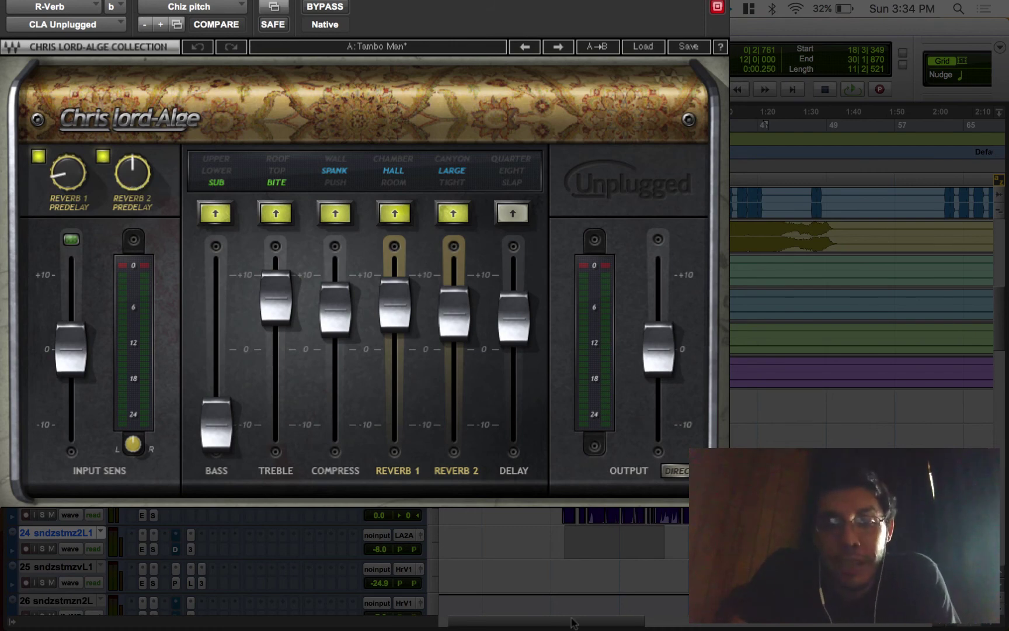
# - Play the selected verse range repeatedly, comparing the mix with CLA Unplugged bypassed and active
pyautogui.press('space')
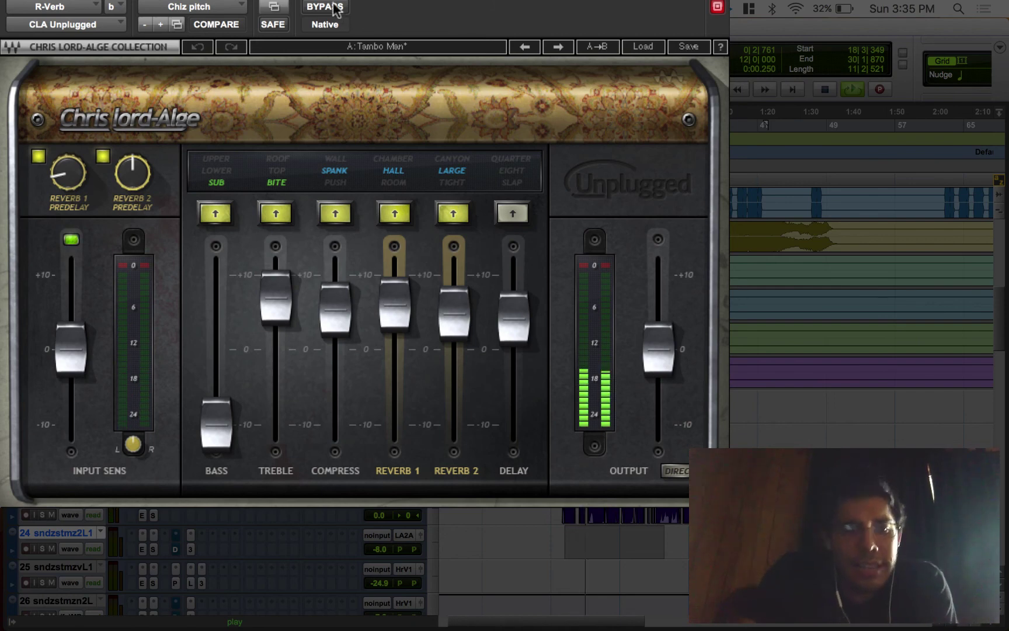
pyautogui.press('space')
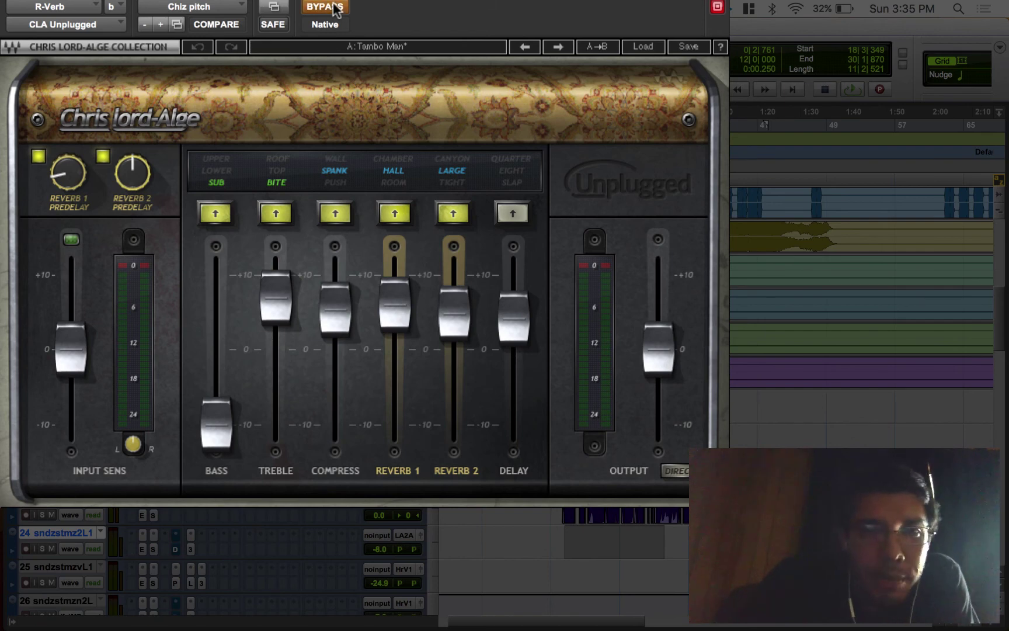
pyautogui.press('space')
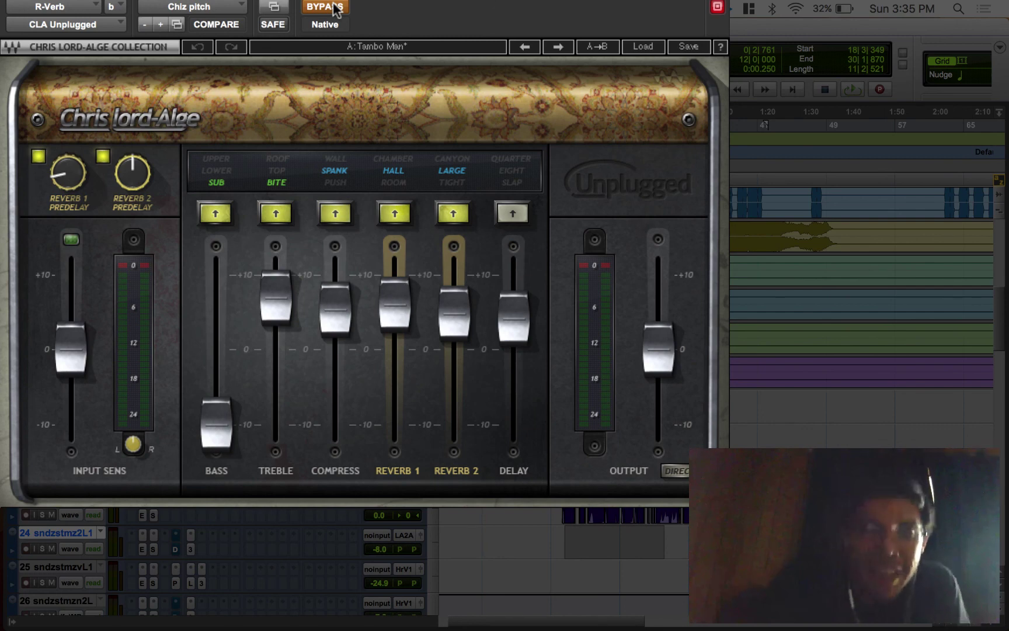
pyautogui.press('space')
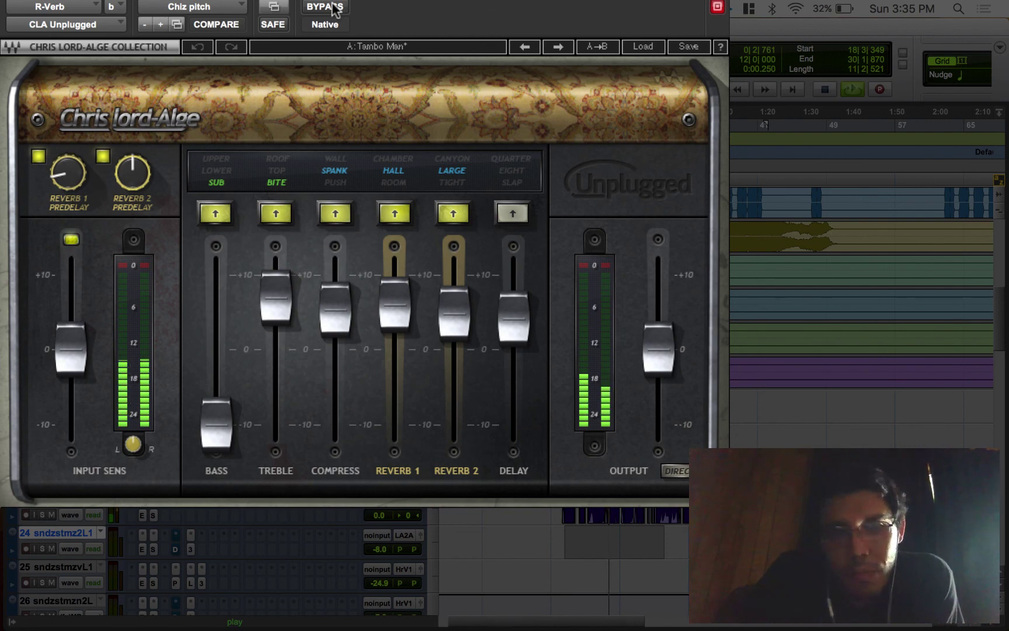
pyautogui.press('space')
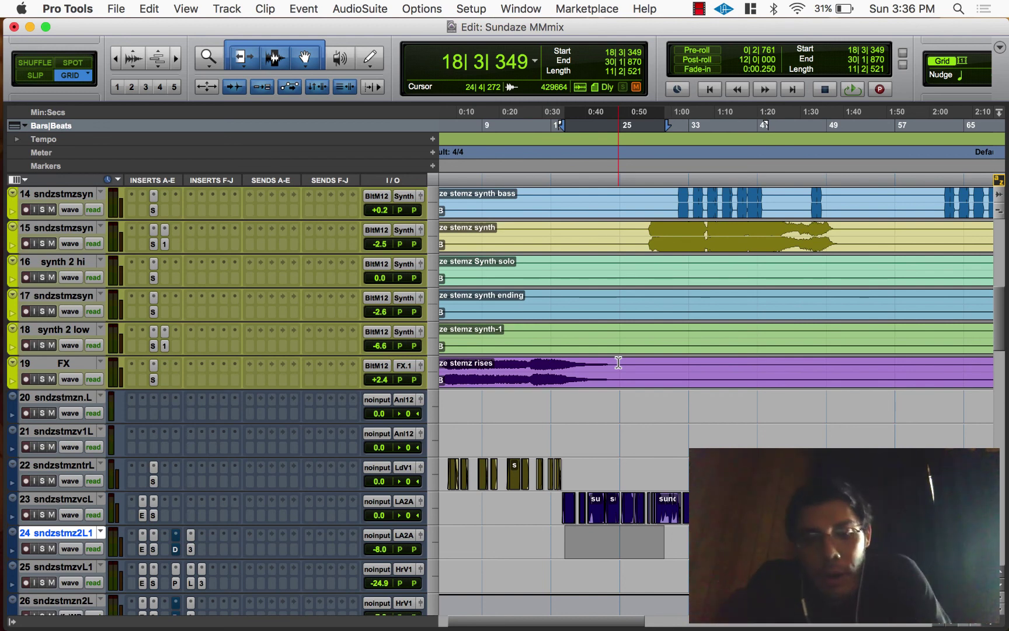
# - Show the vocal tracks 20 to 29 across the full length of the song
pyautogui.press('super+bracketleft')
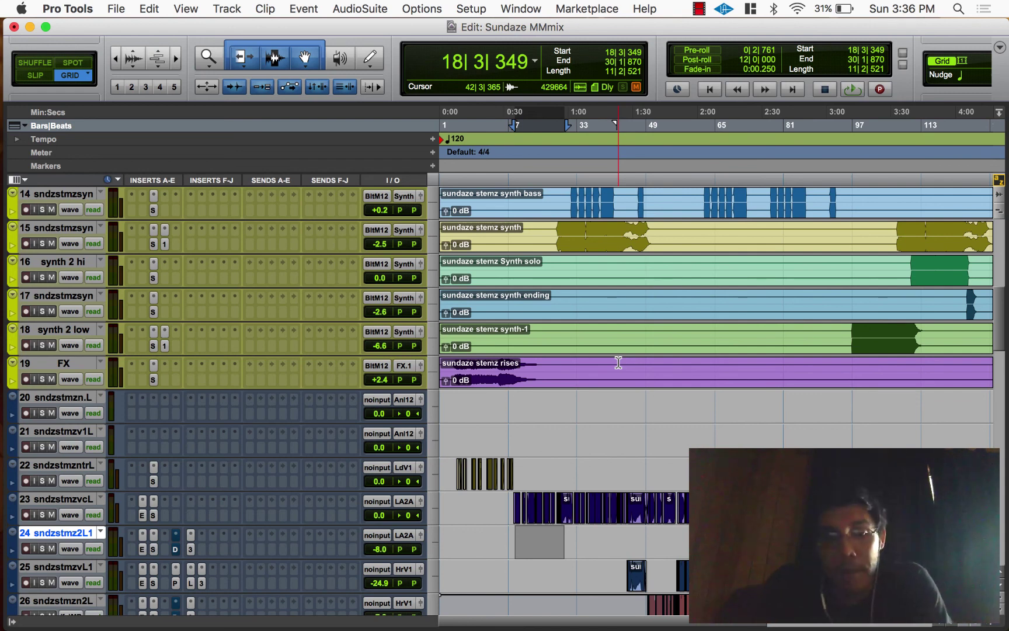
pyautogui.scroll(-5, 584, 374)
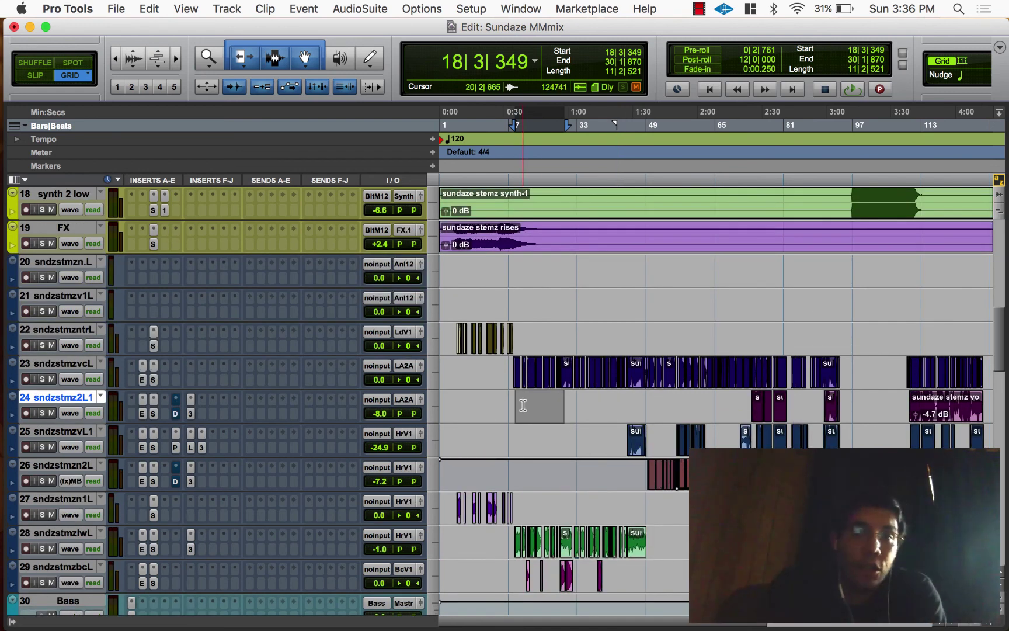